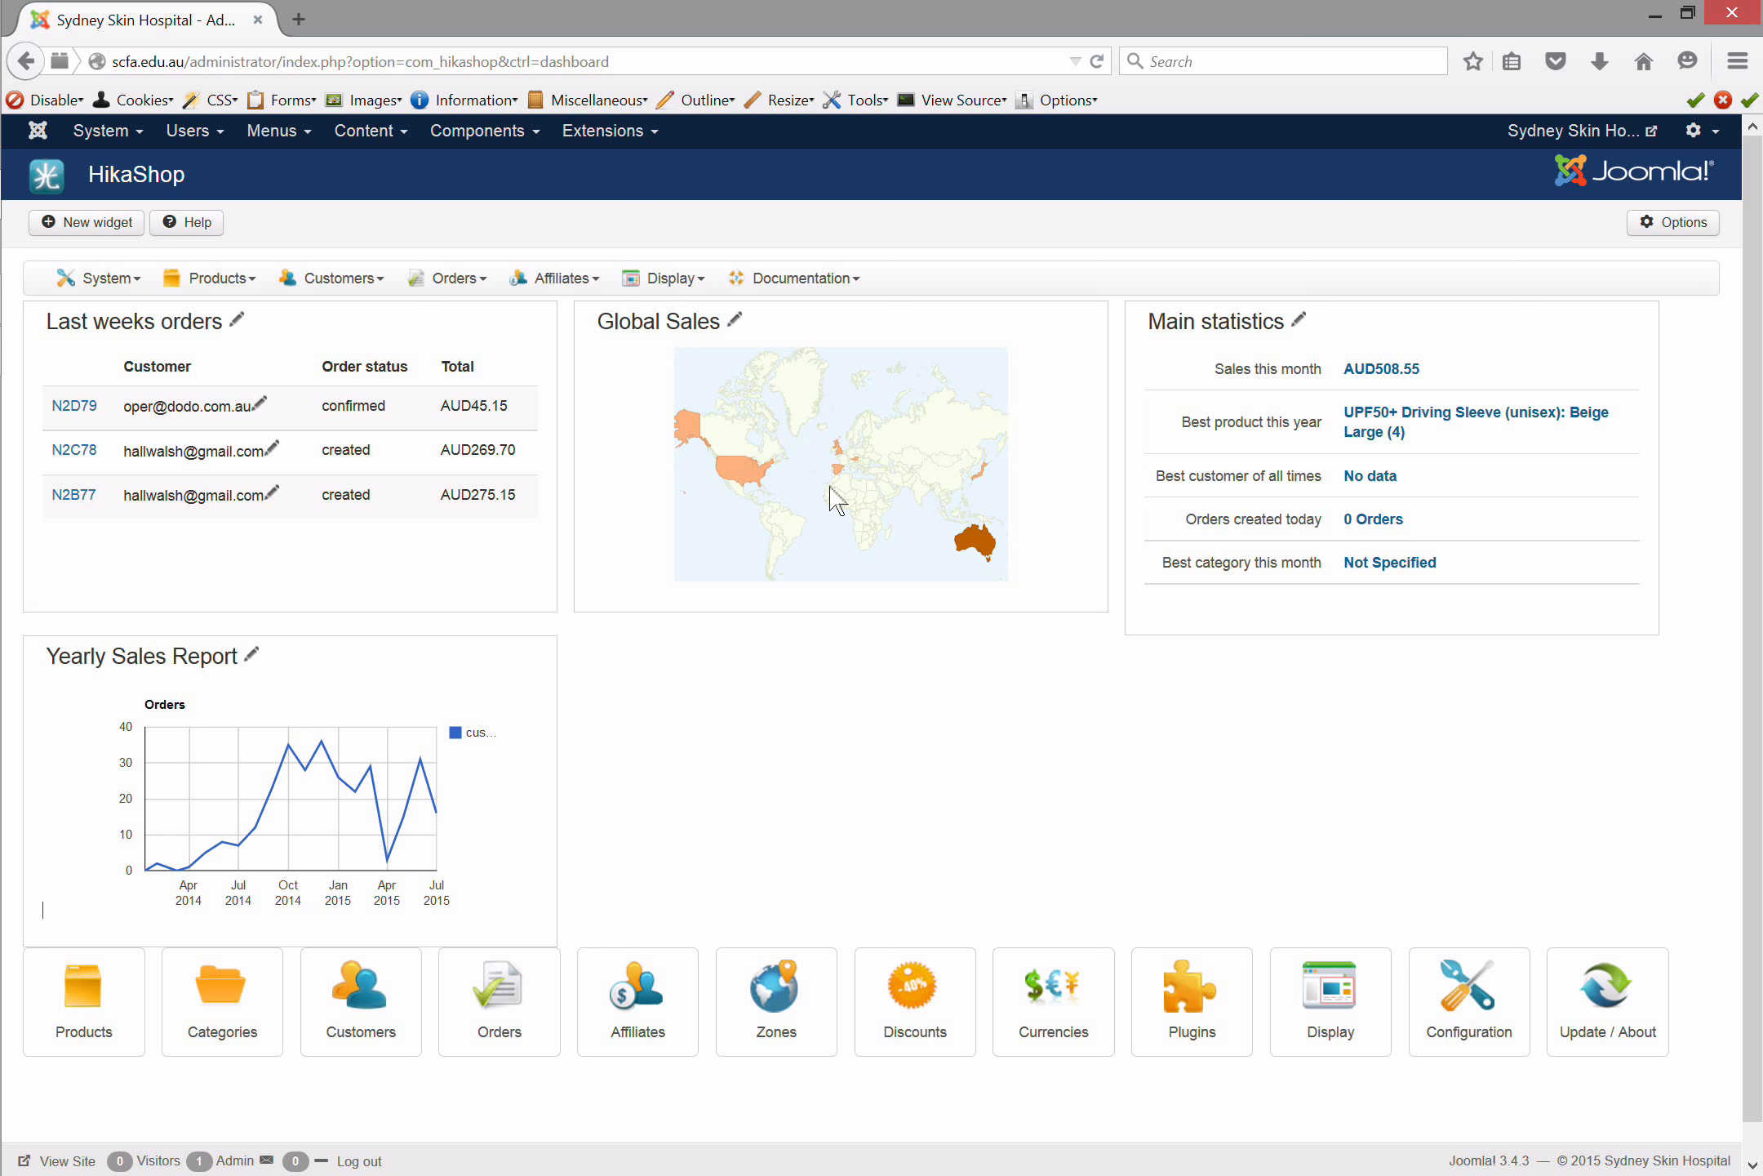
Step: Inspect the data points along the line of the Yearly Sales Report chart on the dashboard
mouse_move(842, 467)
mouse_move(359, 789)
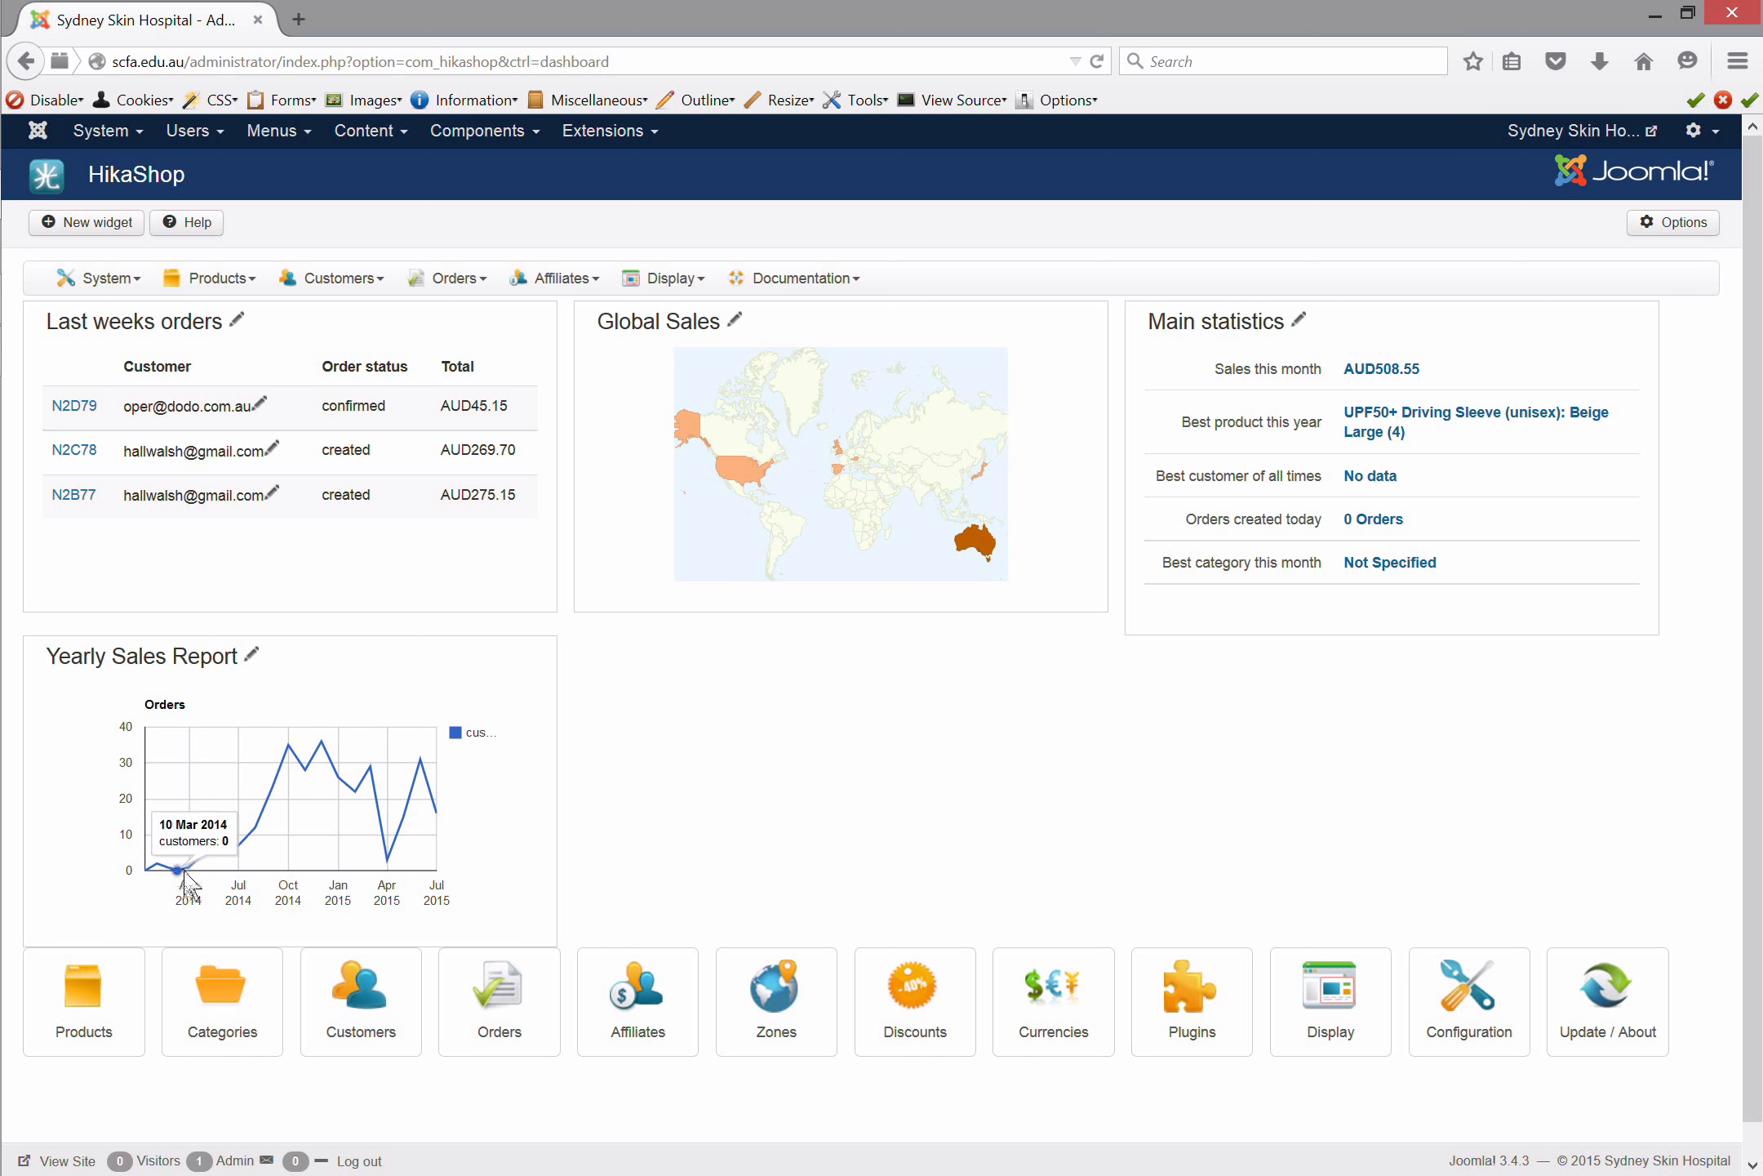
mouse_move(189, 867)
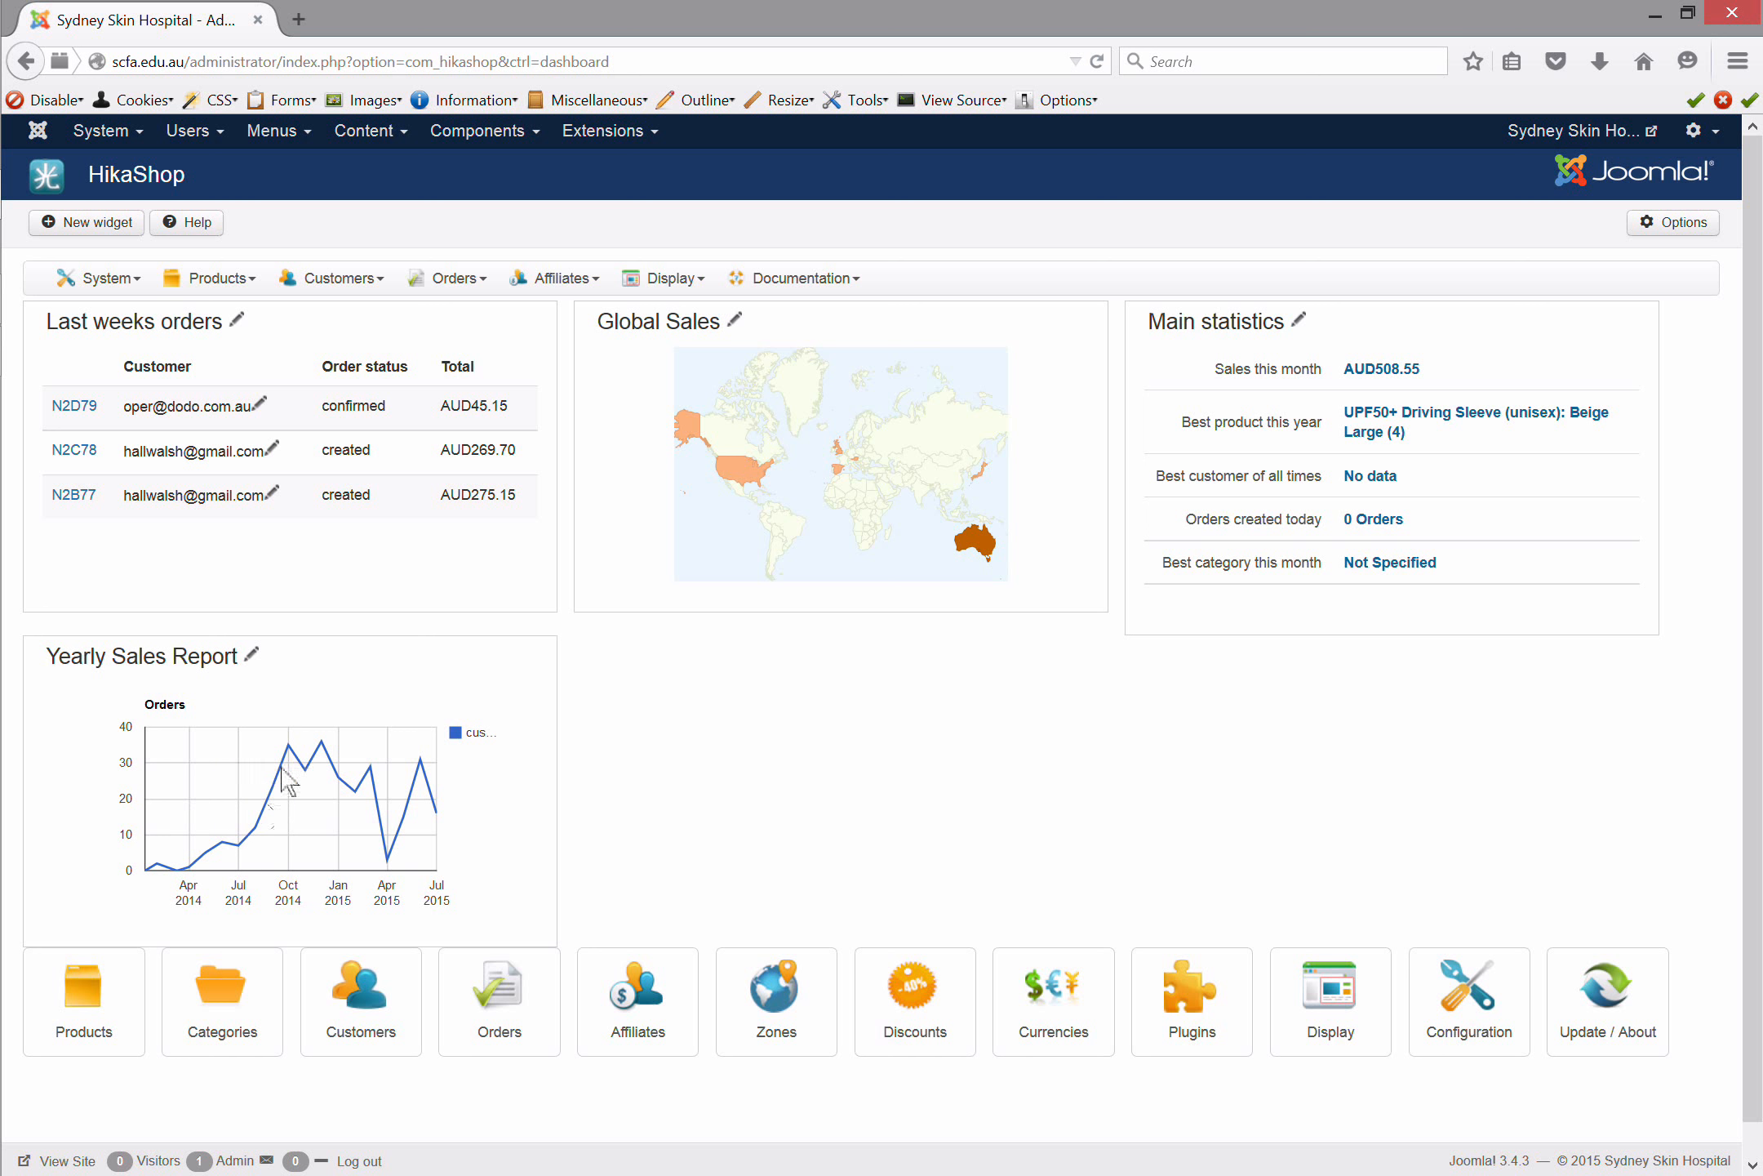
mouse_move(278, 784)
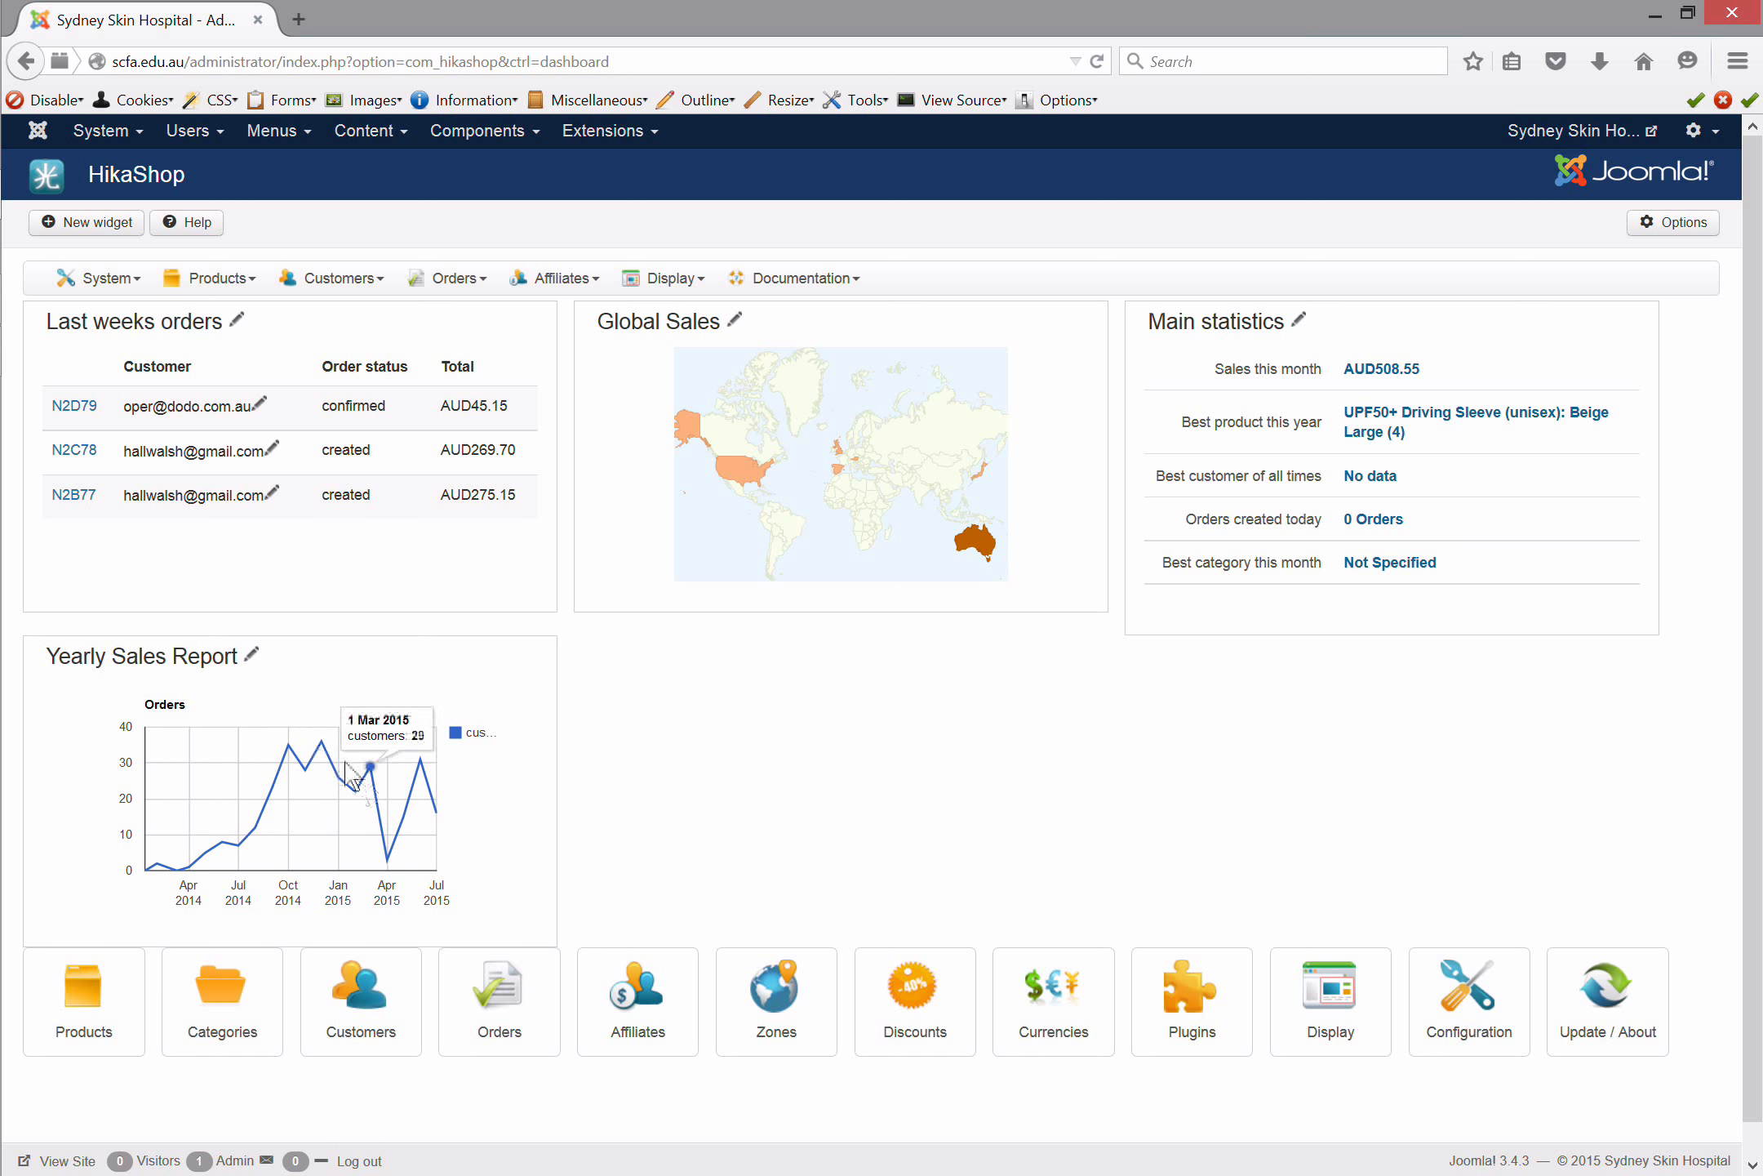
mouse_move(234, 759)
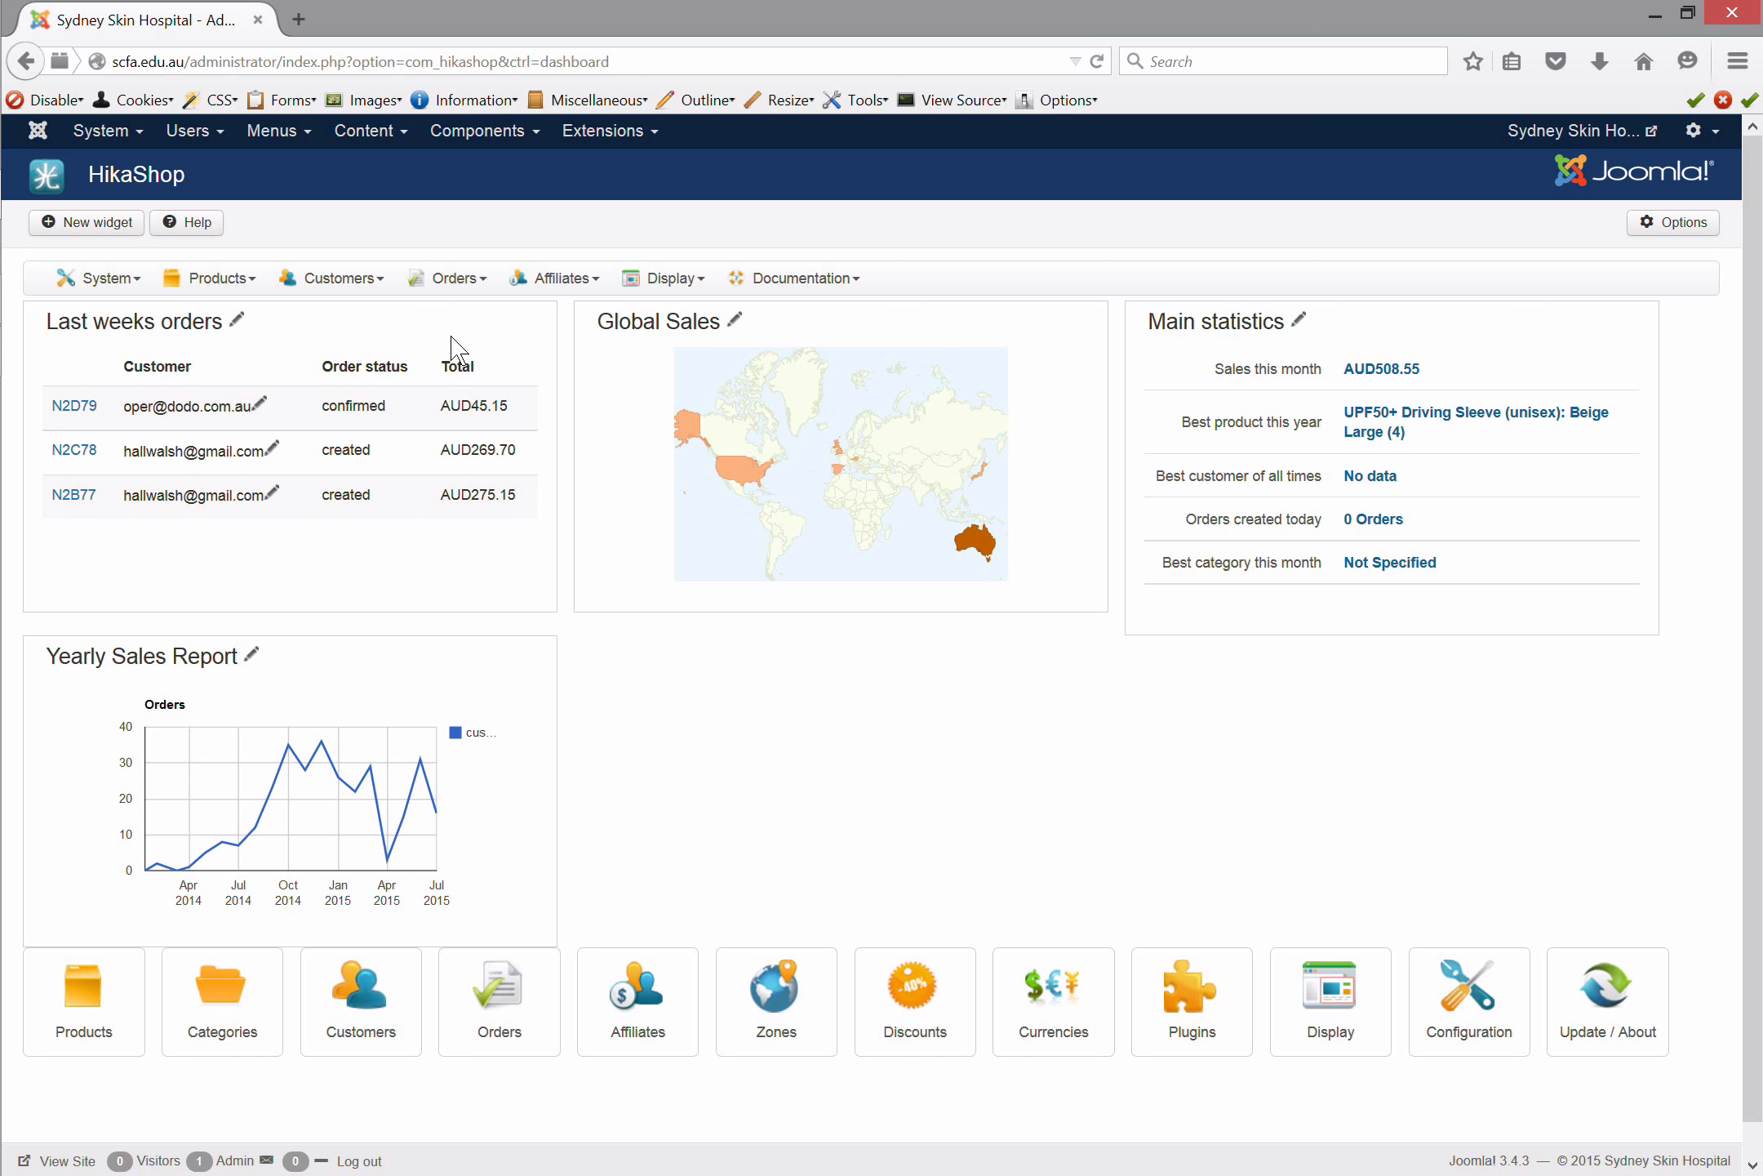
Step: Review the full list of order reports and return to the HikaShop dashboard
click(460, 282)
click(470, 398)
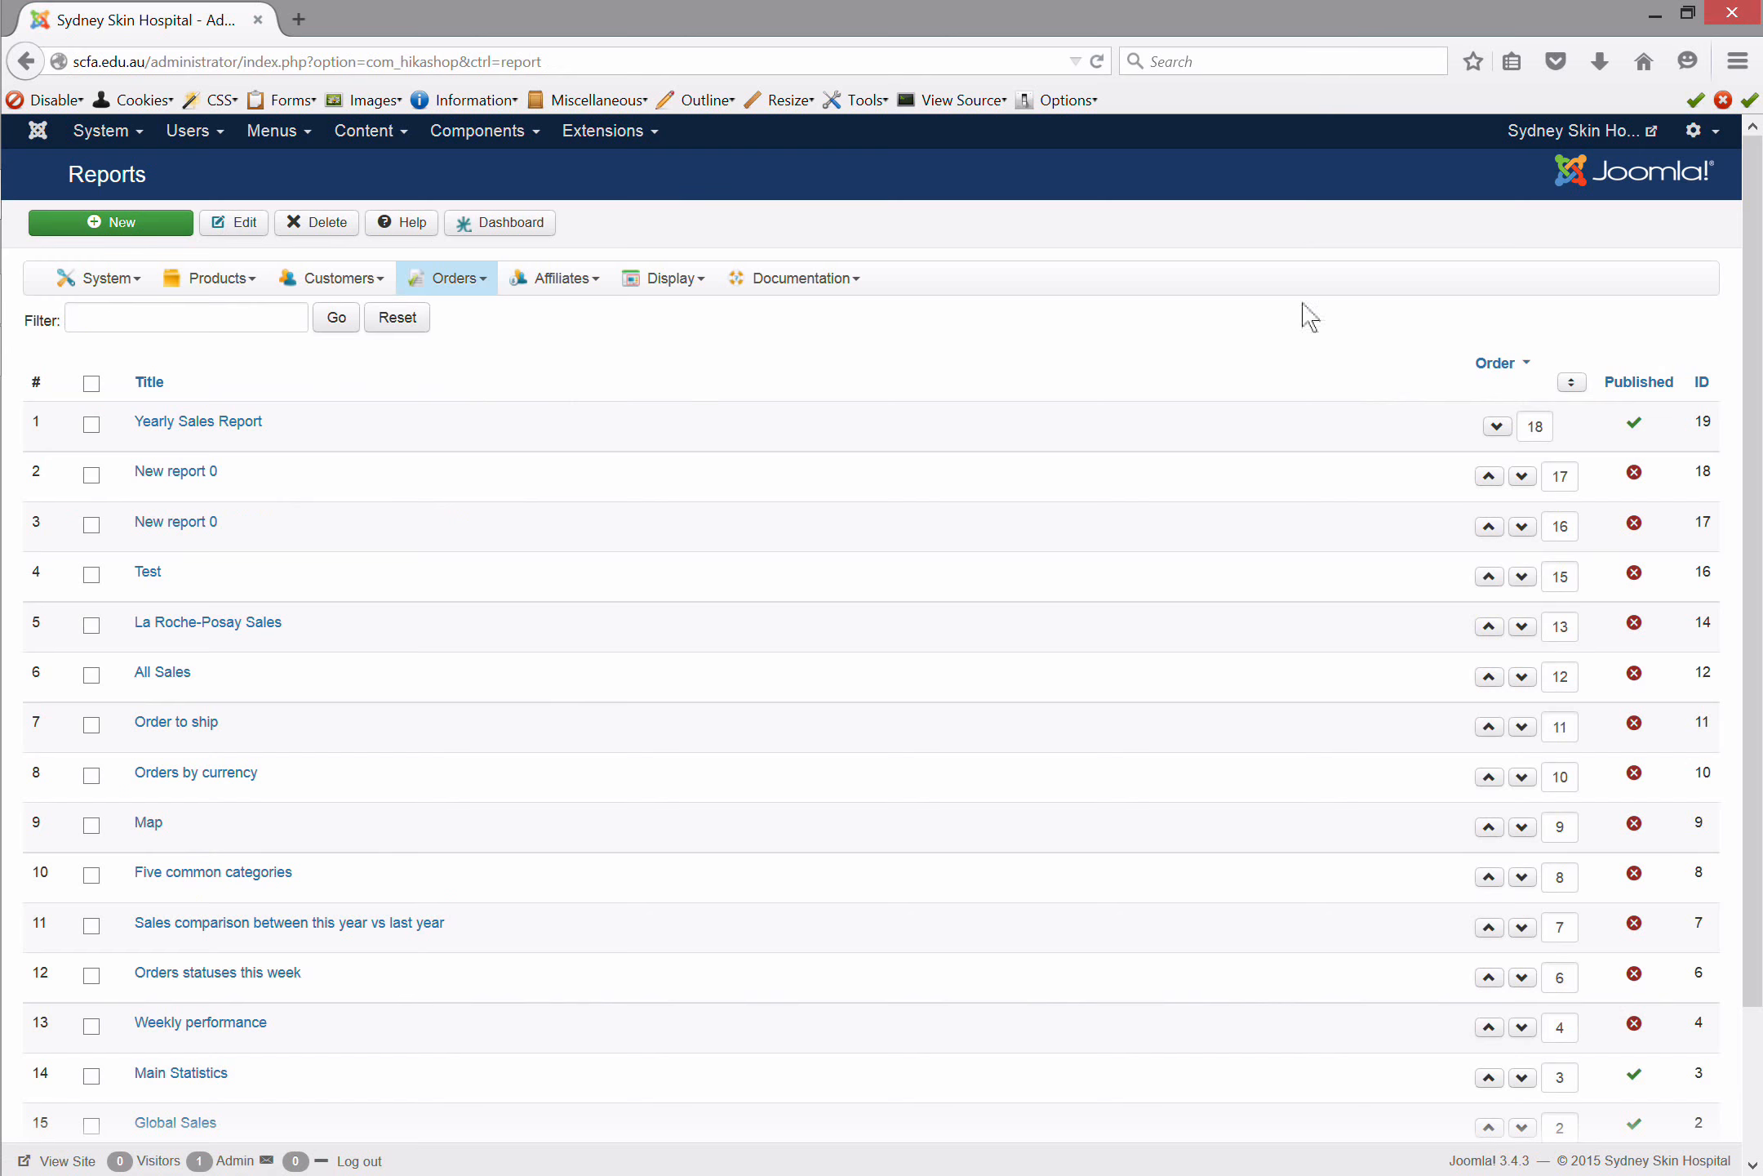
drag(1758, 309, 1758, 474)
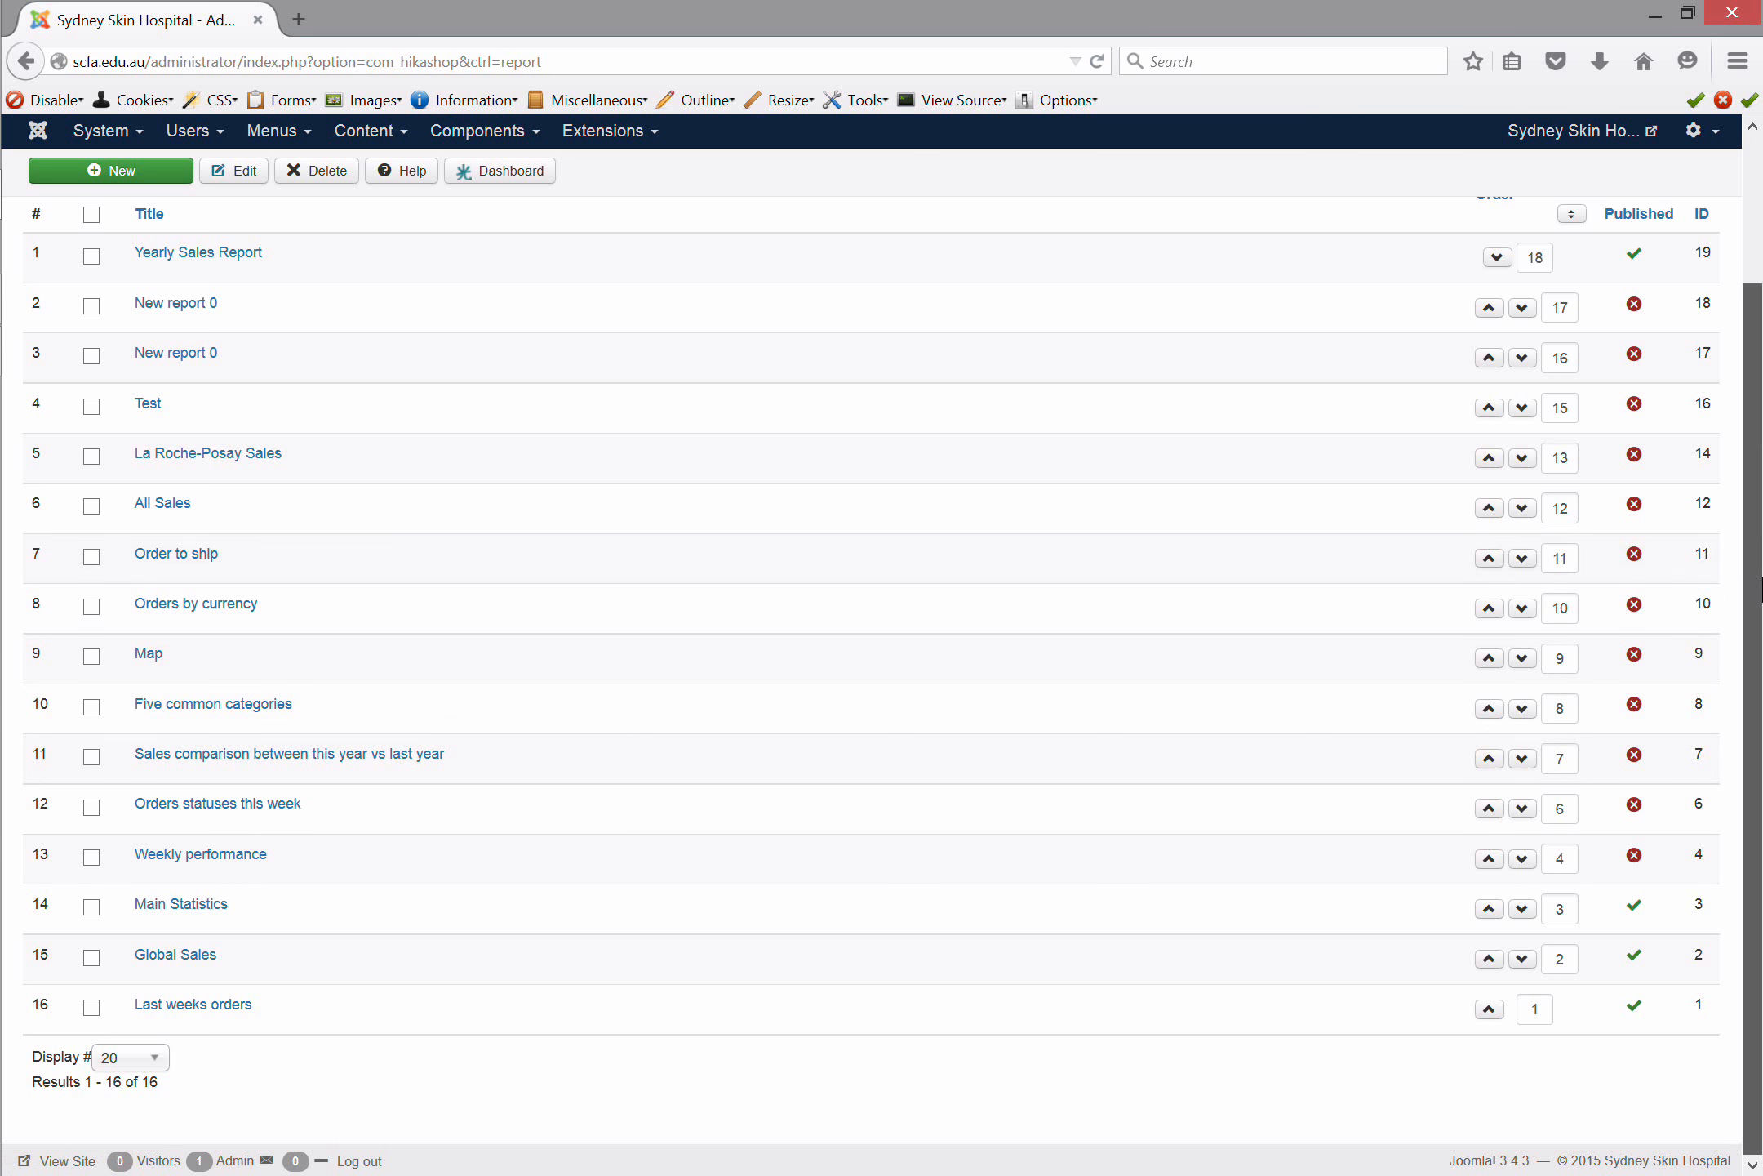
scroll(1456, 361, up, 2)
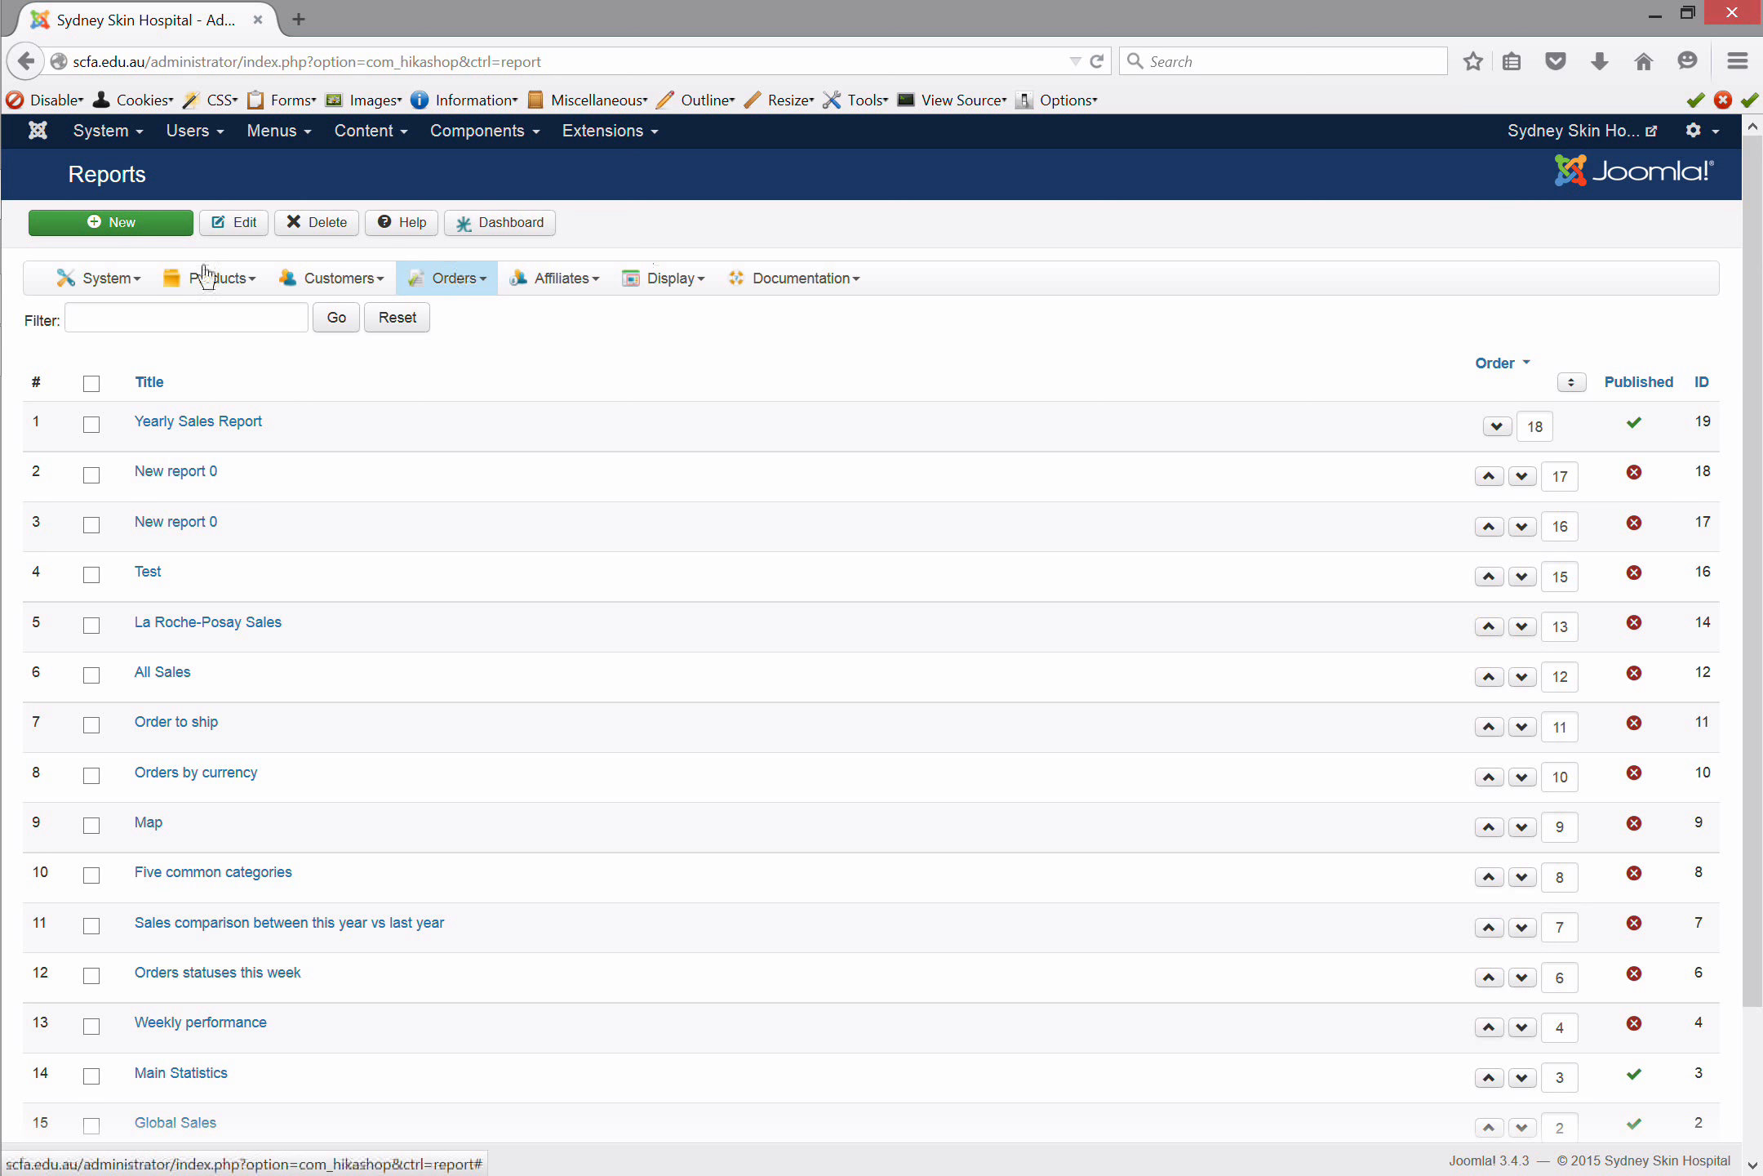
click(494, 233)
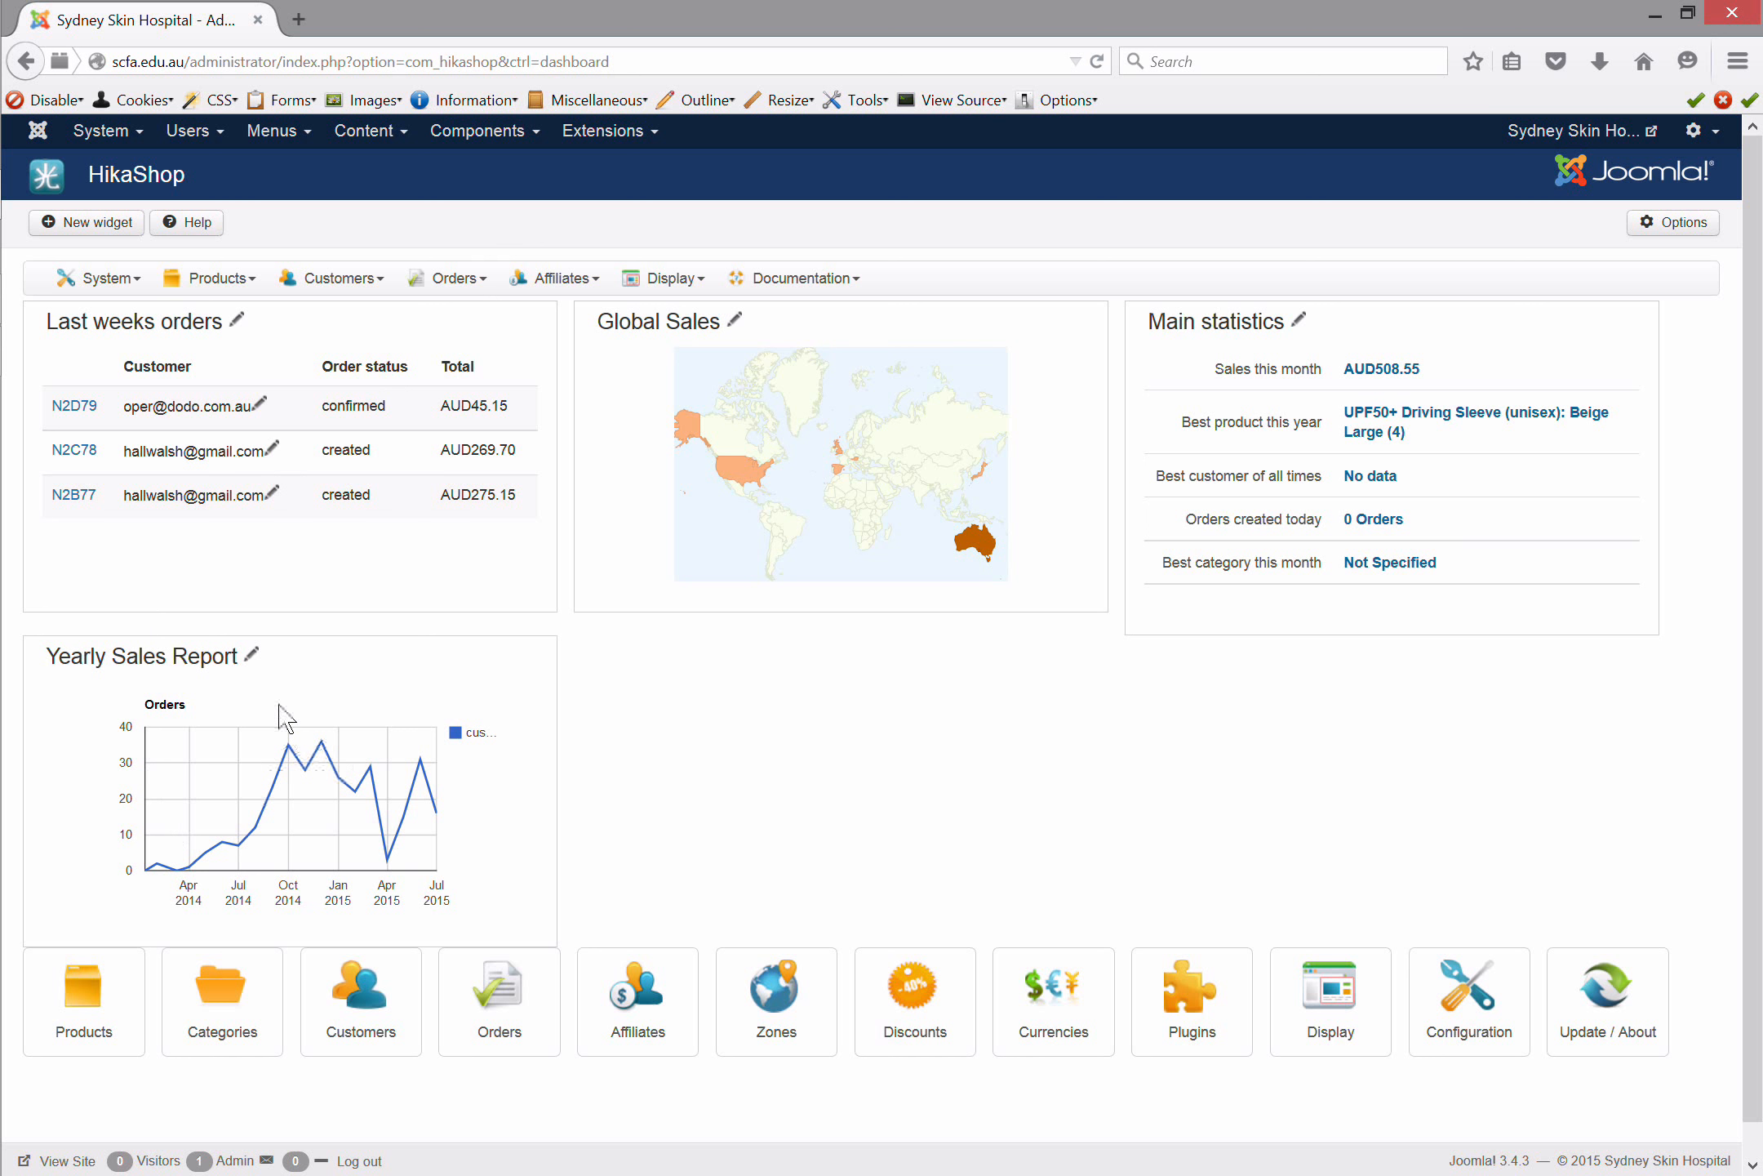
Step: Open the Yearly Sales Report for editing from its dashboard widget and review its settings
click(252, 658)
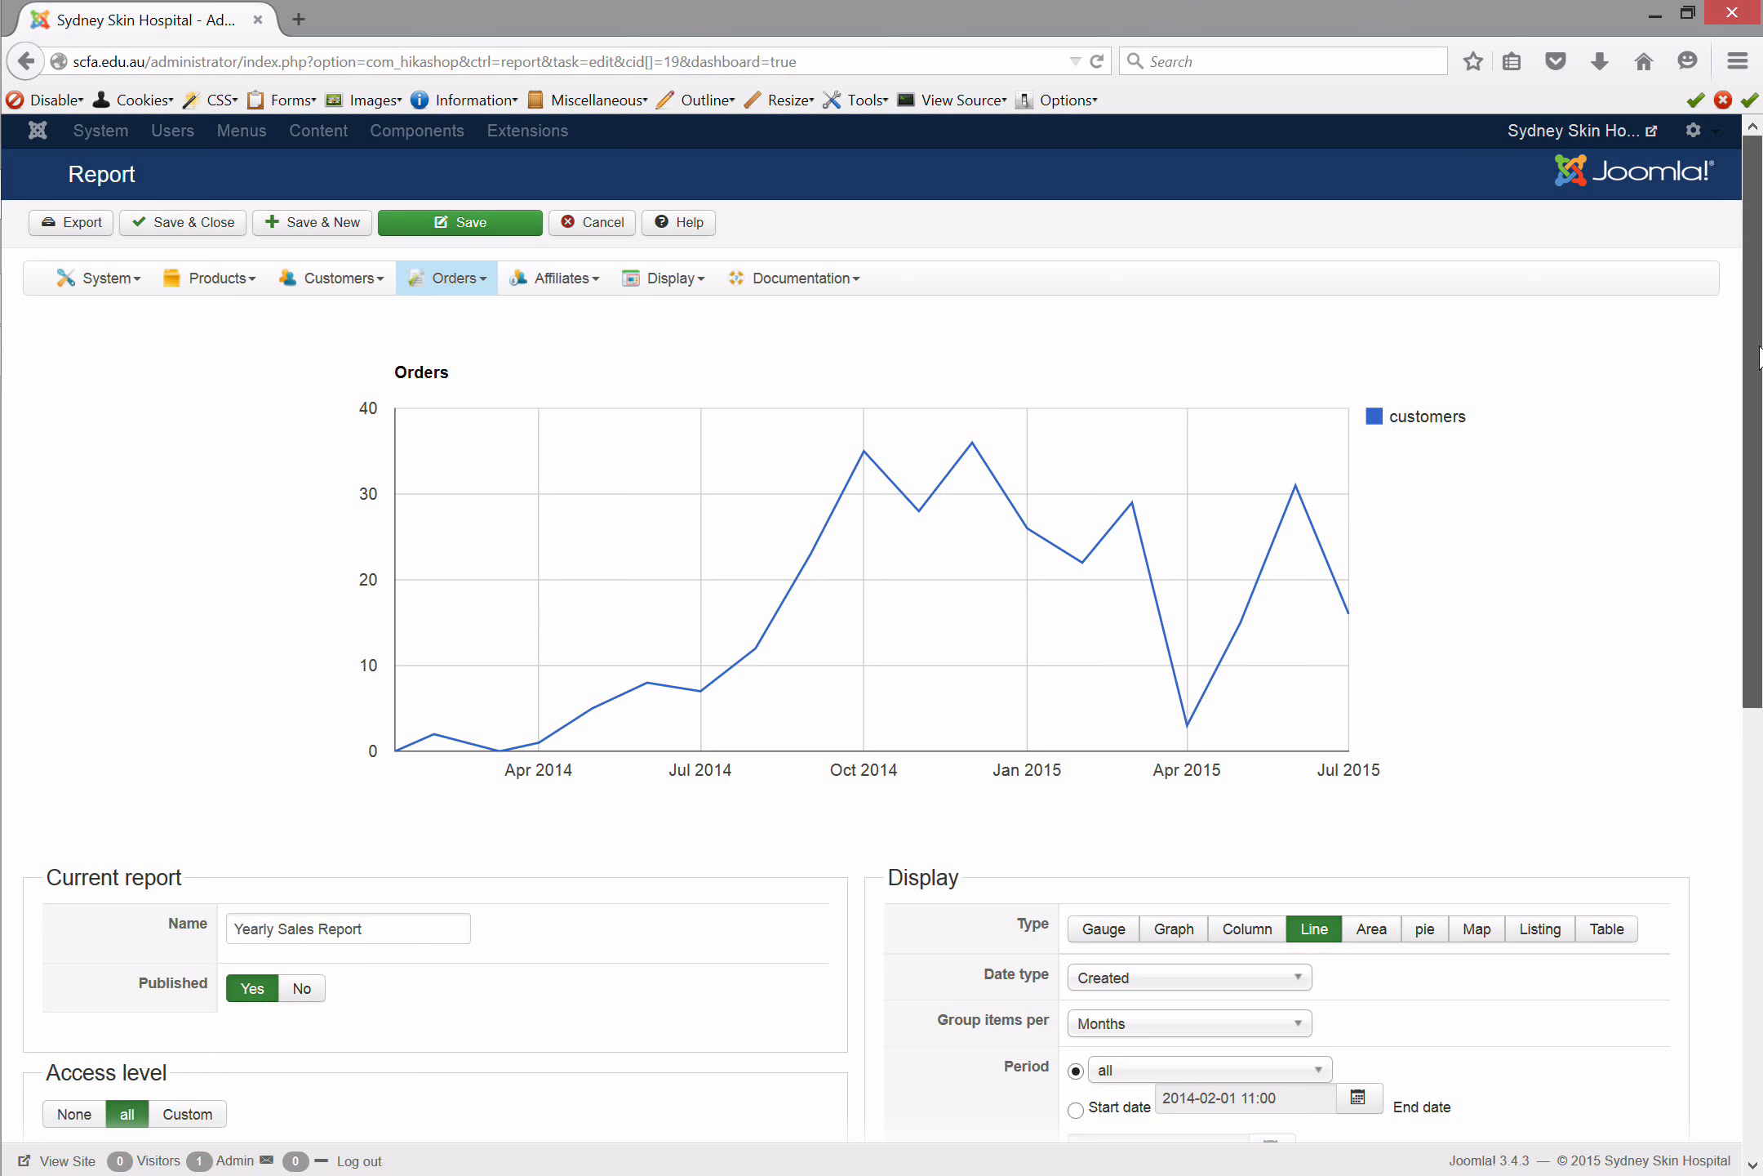
scroll(1759, 432, down, 5)
drag(1761, 629, 1761, 715)
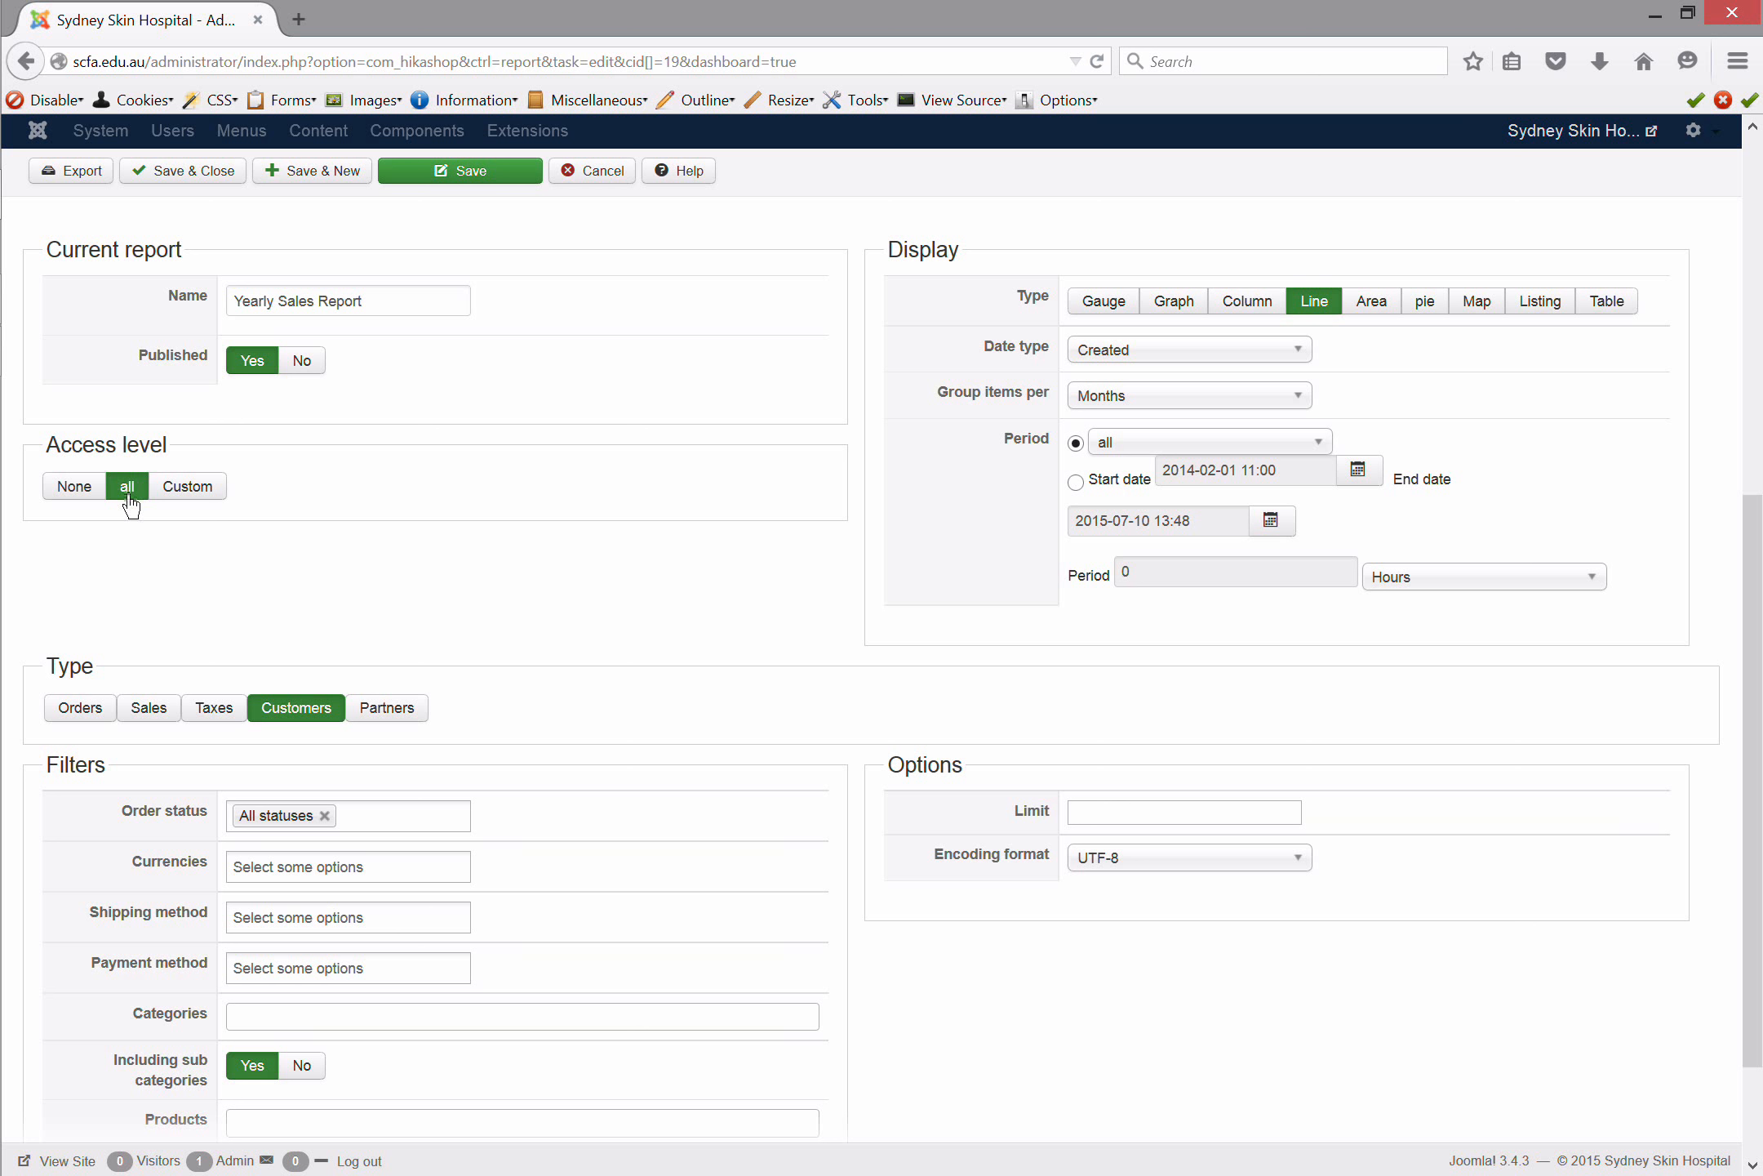
Step: Switch the report's access level to Custom to view the user groups, and set it back to all
click(181, 494)
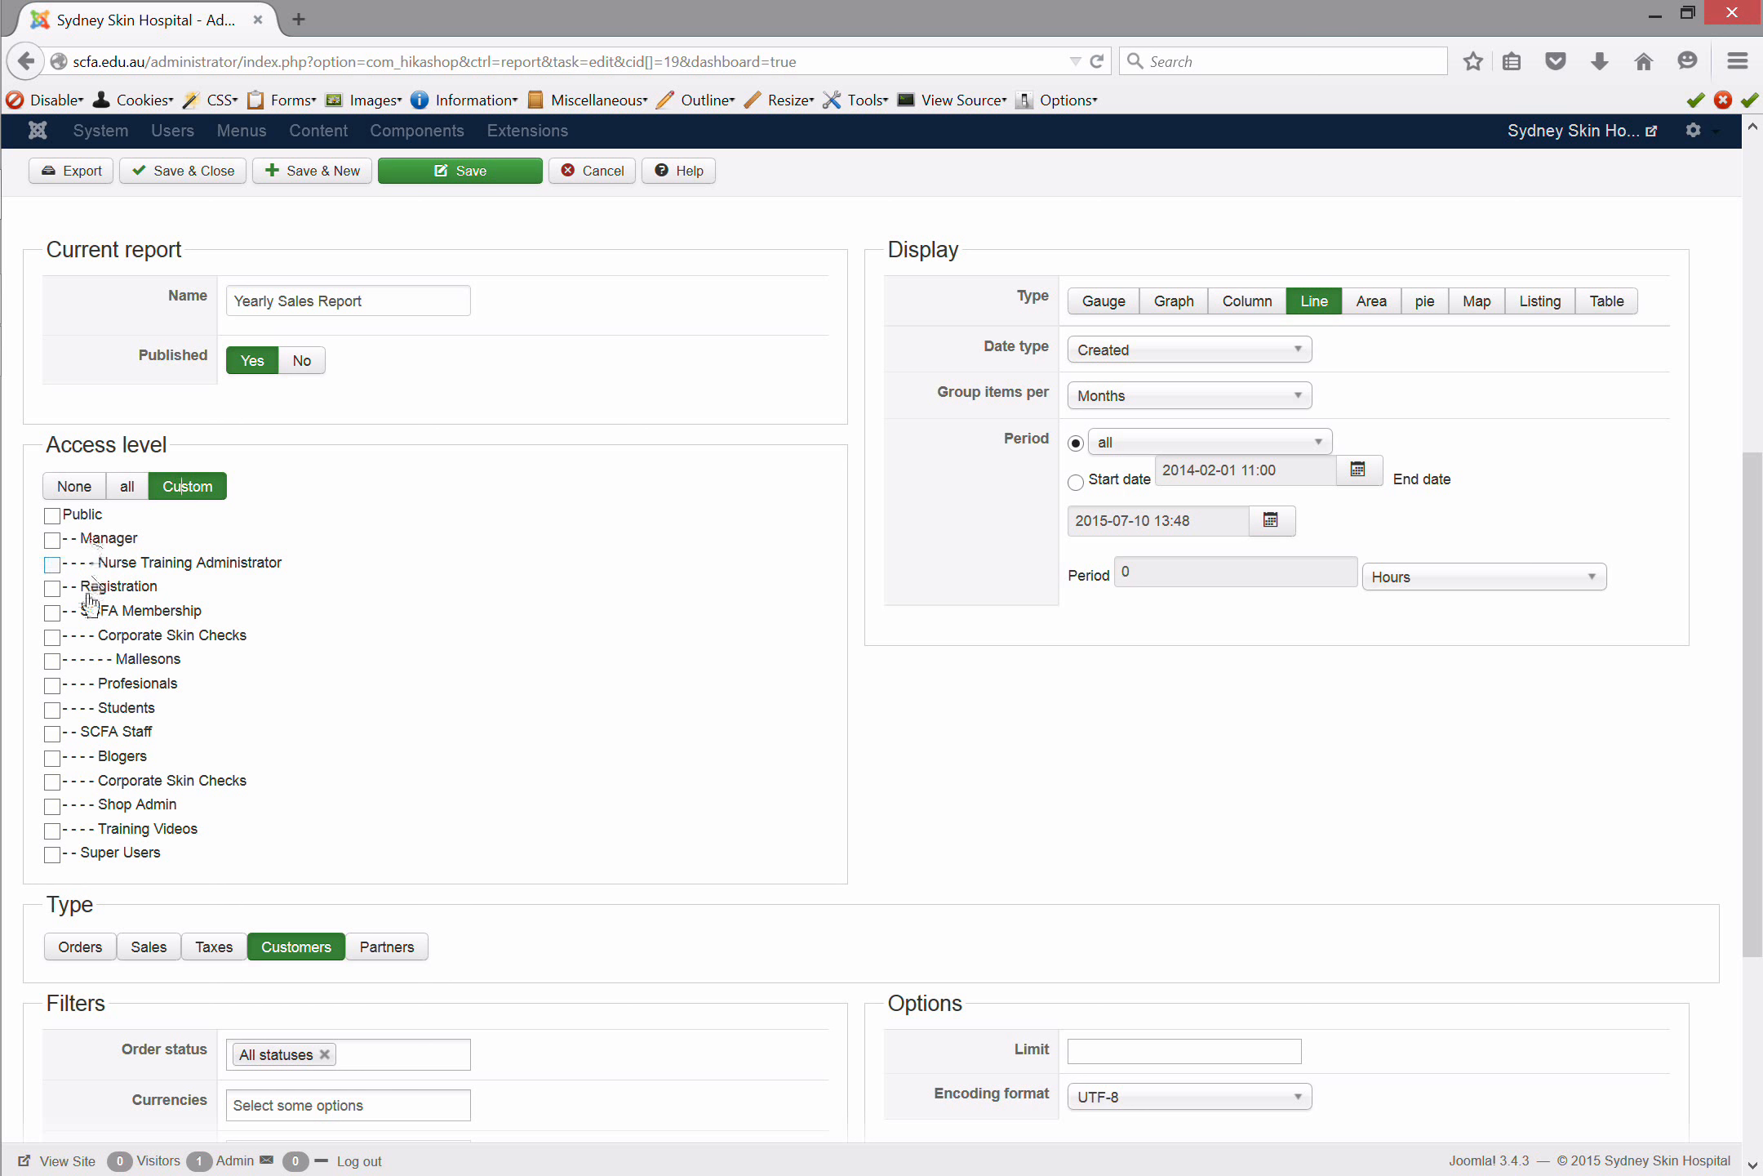
click(127, 490)
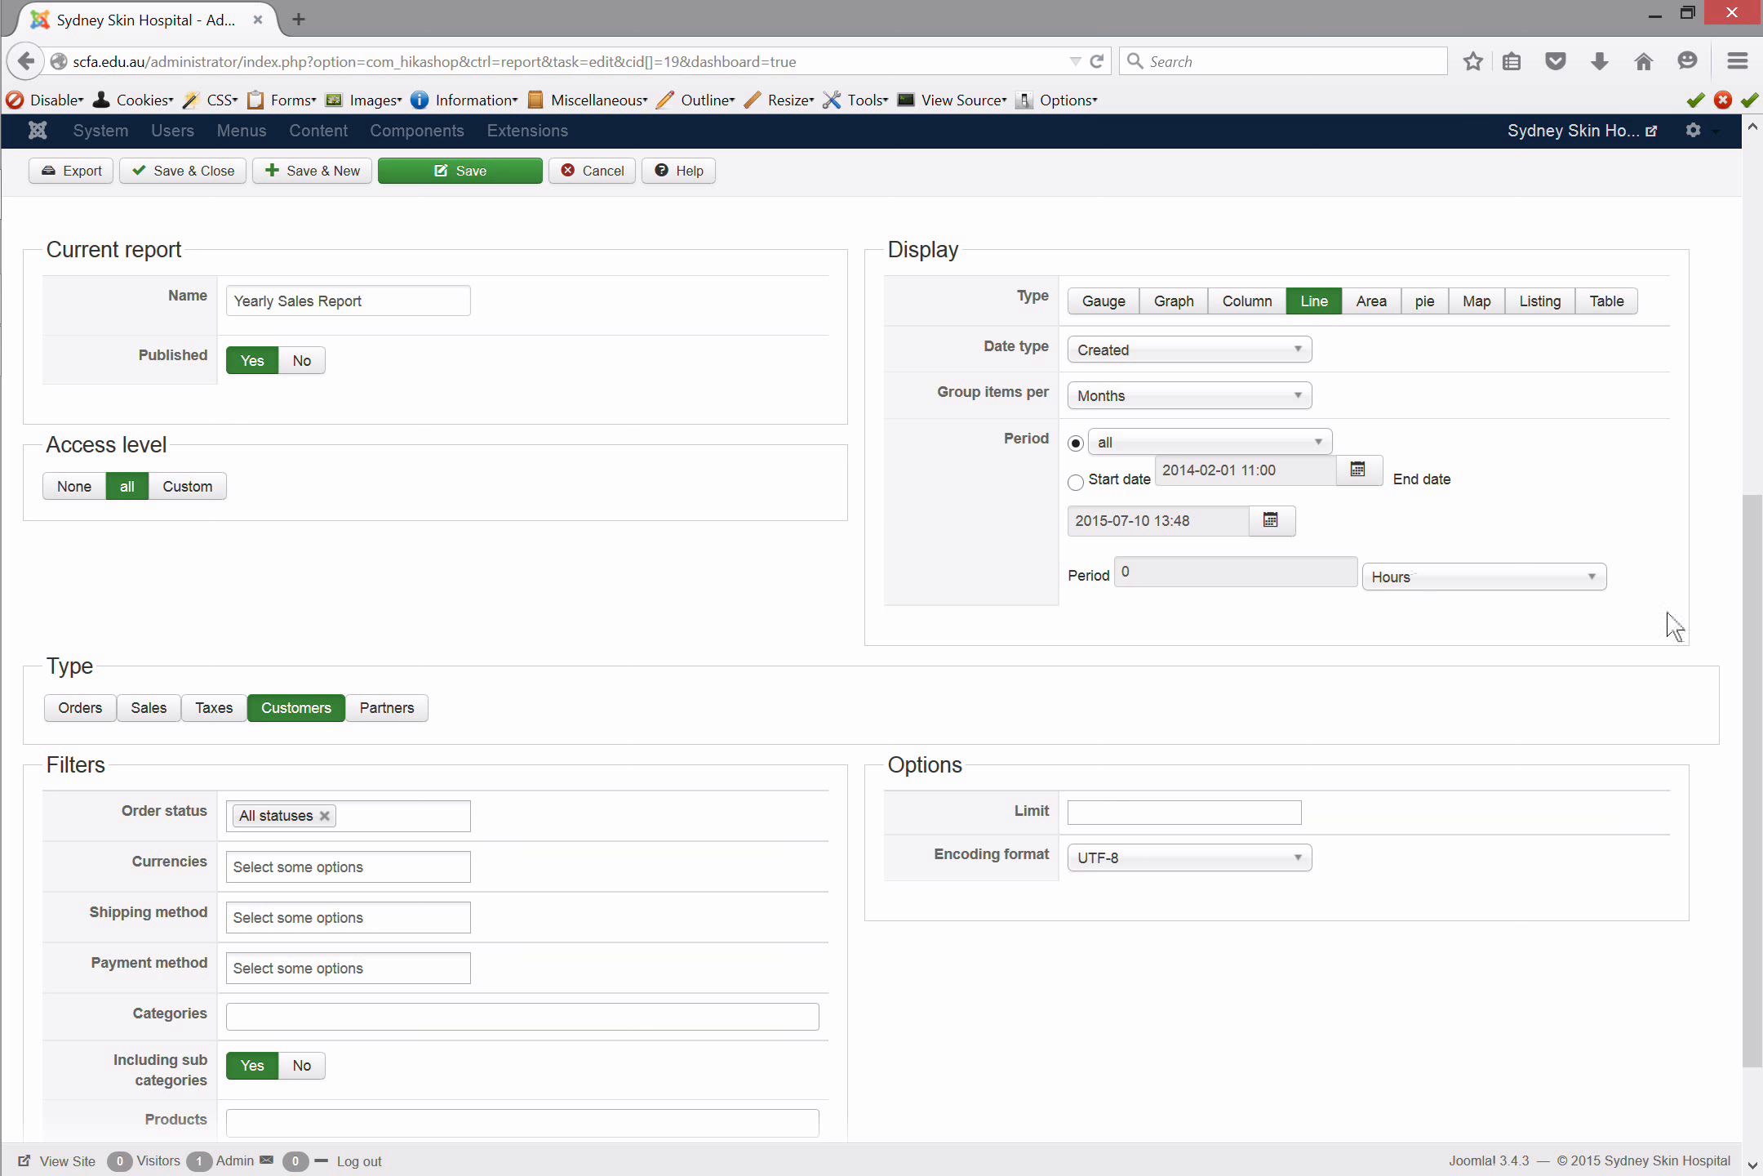
Step: Examine the options offered by the report's Currencies, Shipping method and Payment method filters
drag(1760, 596, 1739, 676)
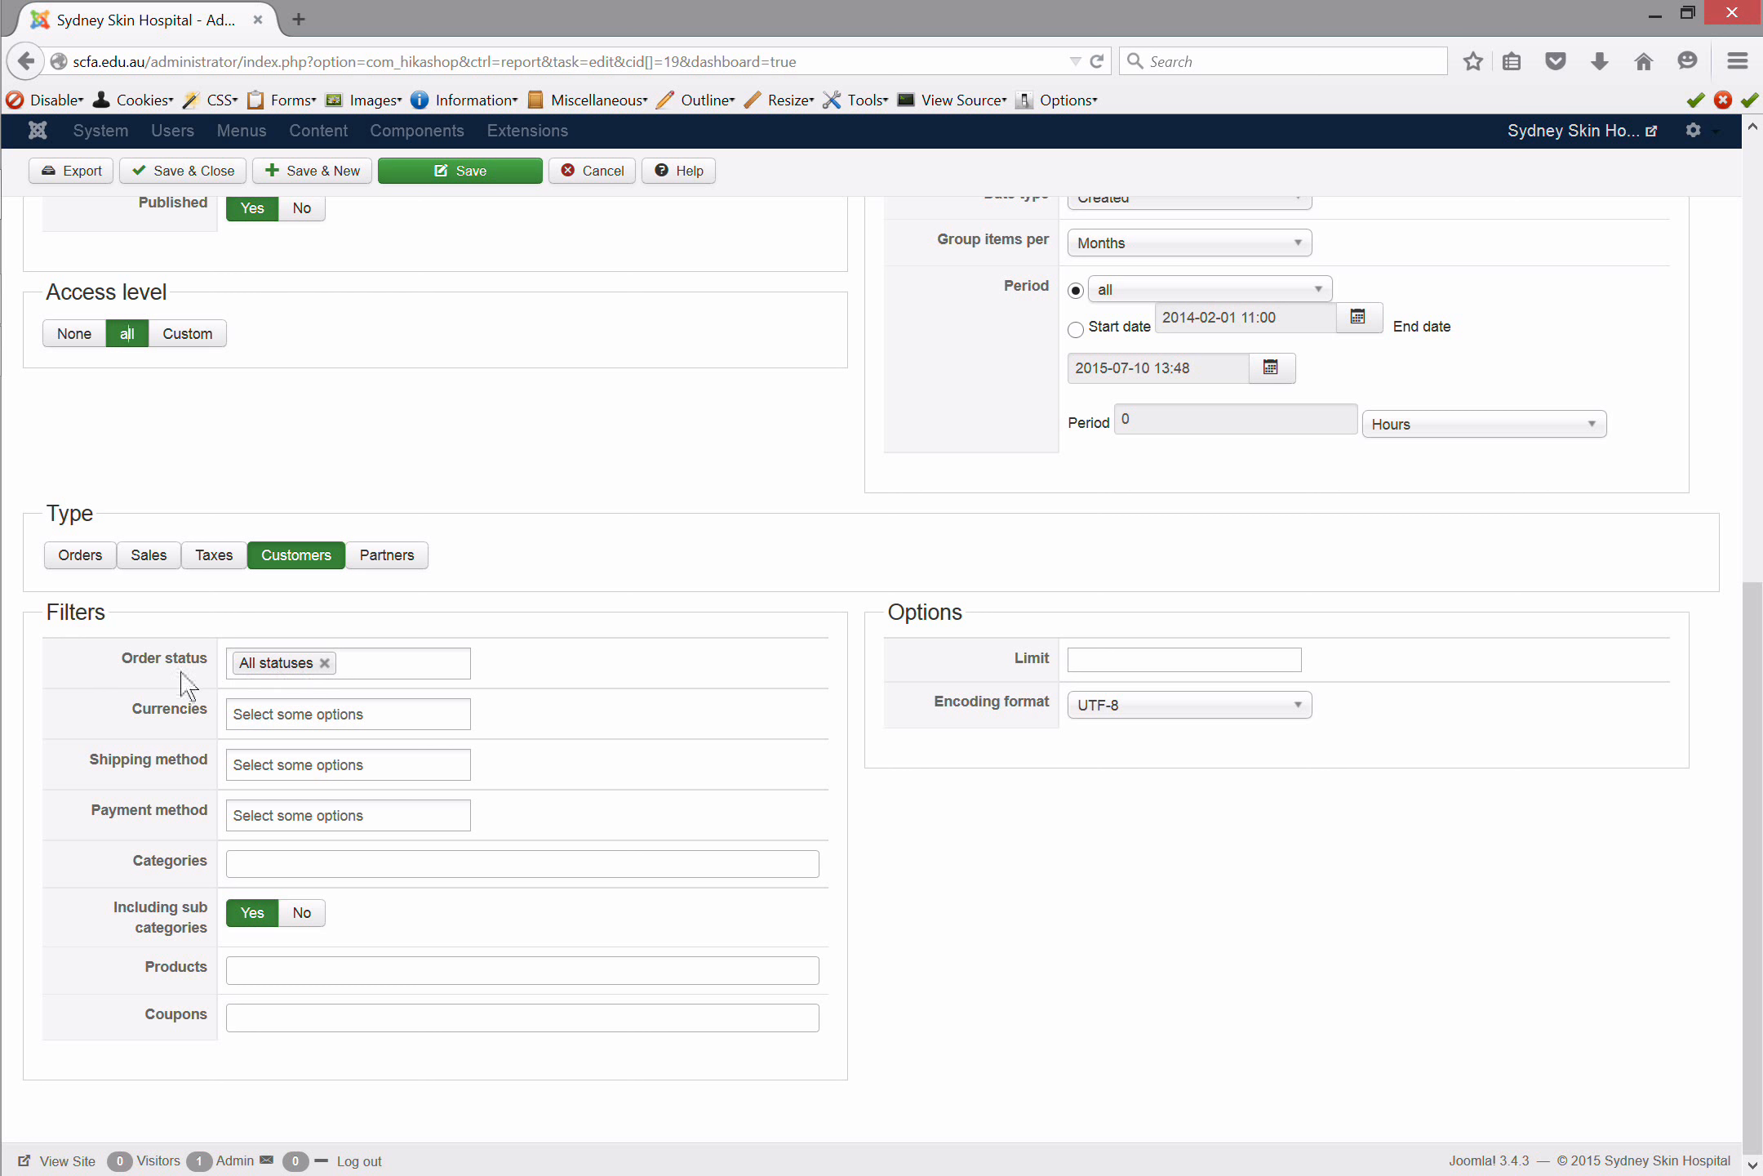
click(272, 704)
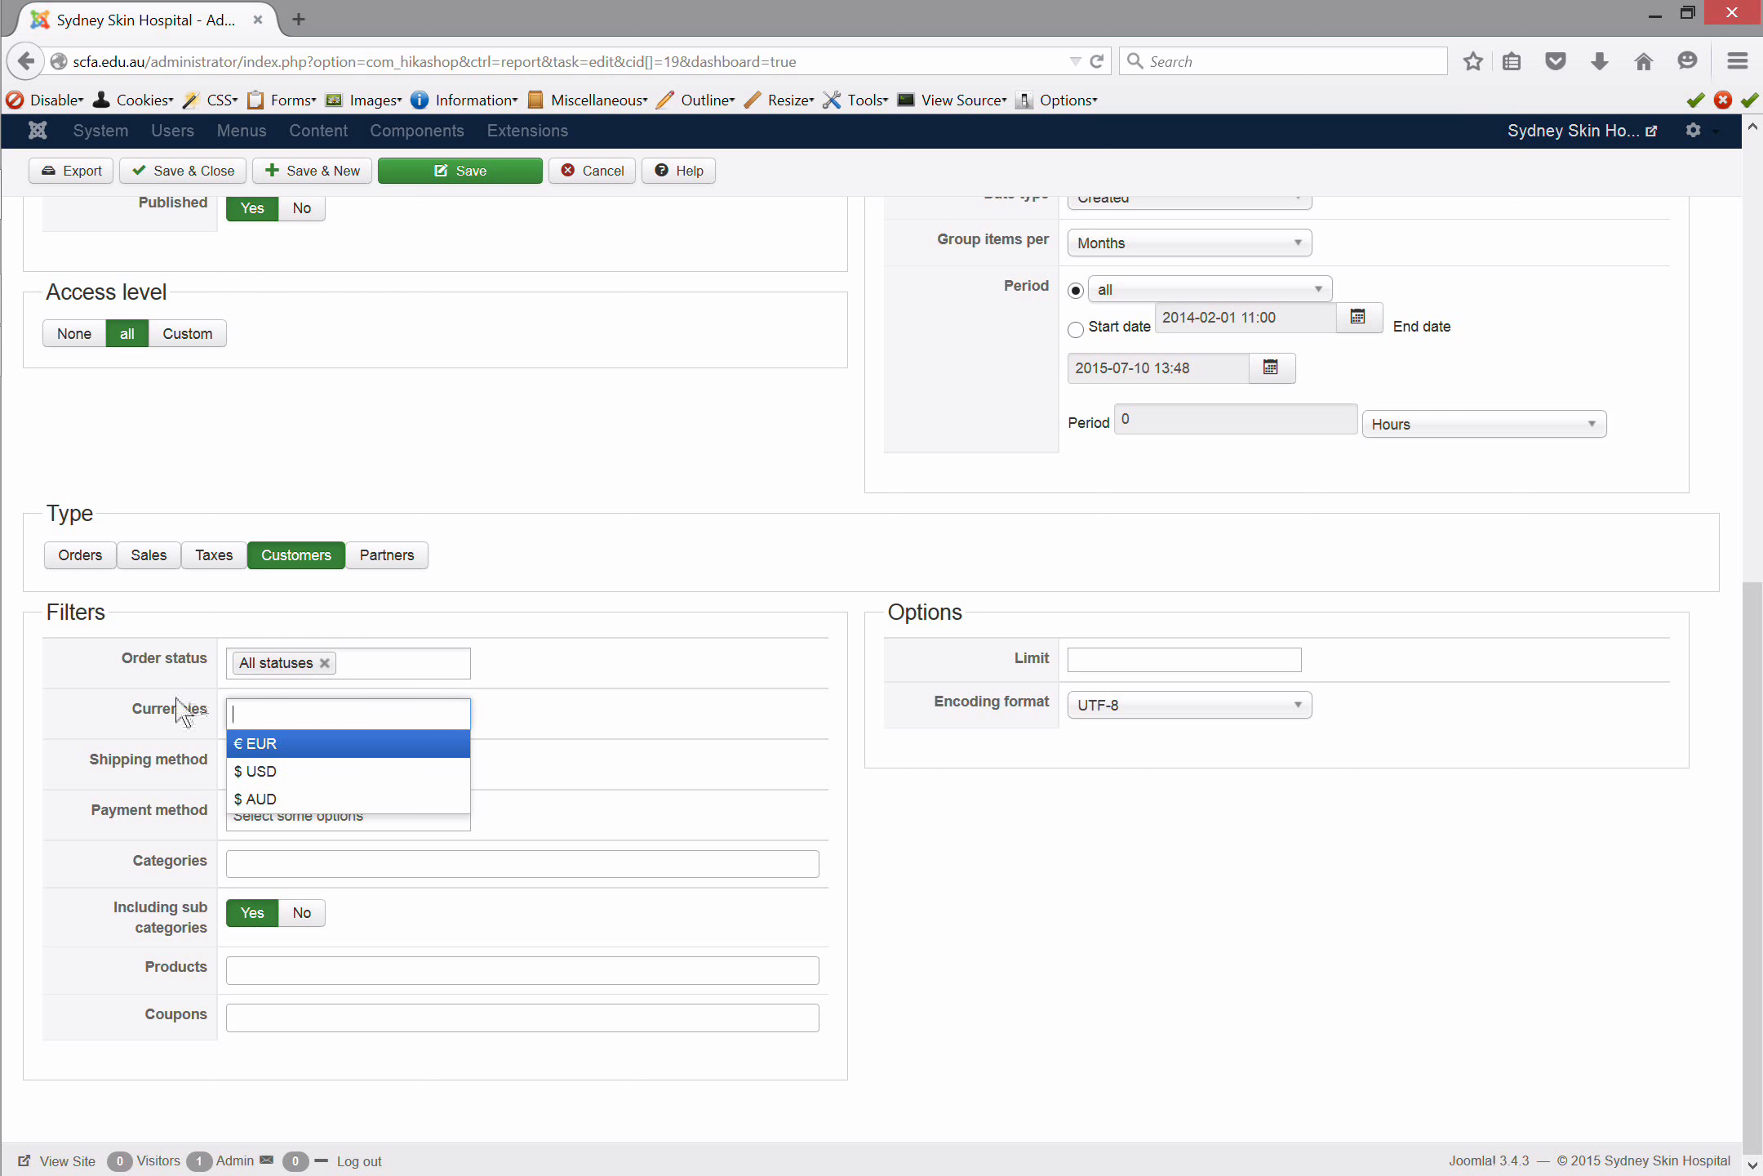
click(176, 695)
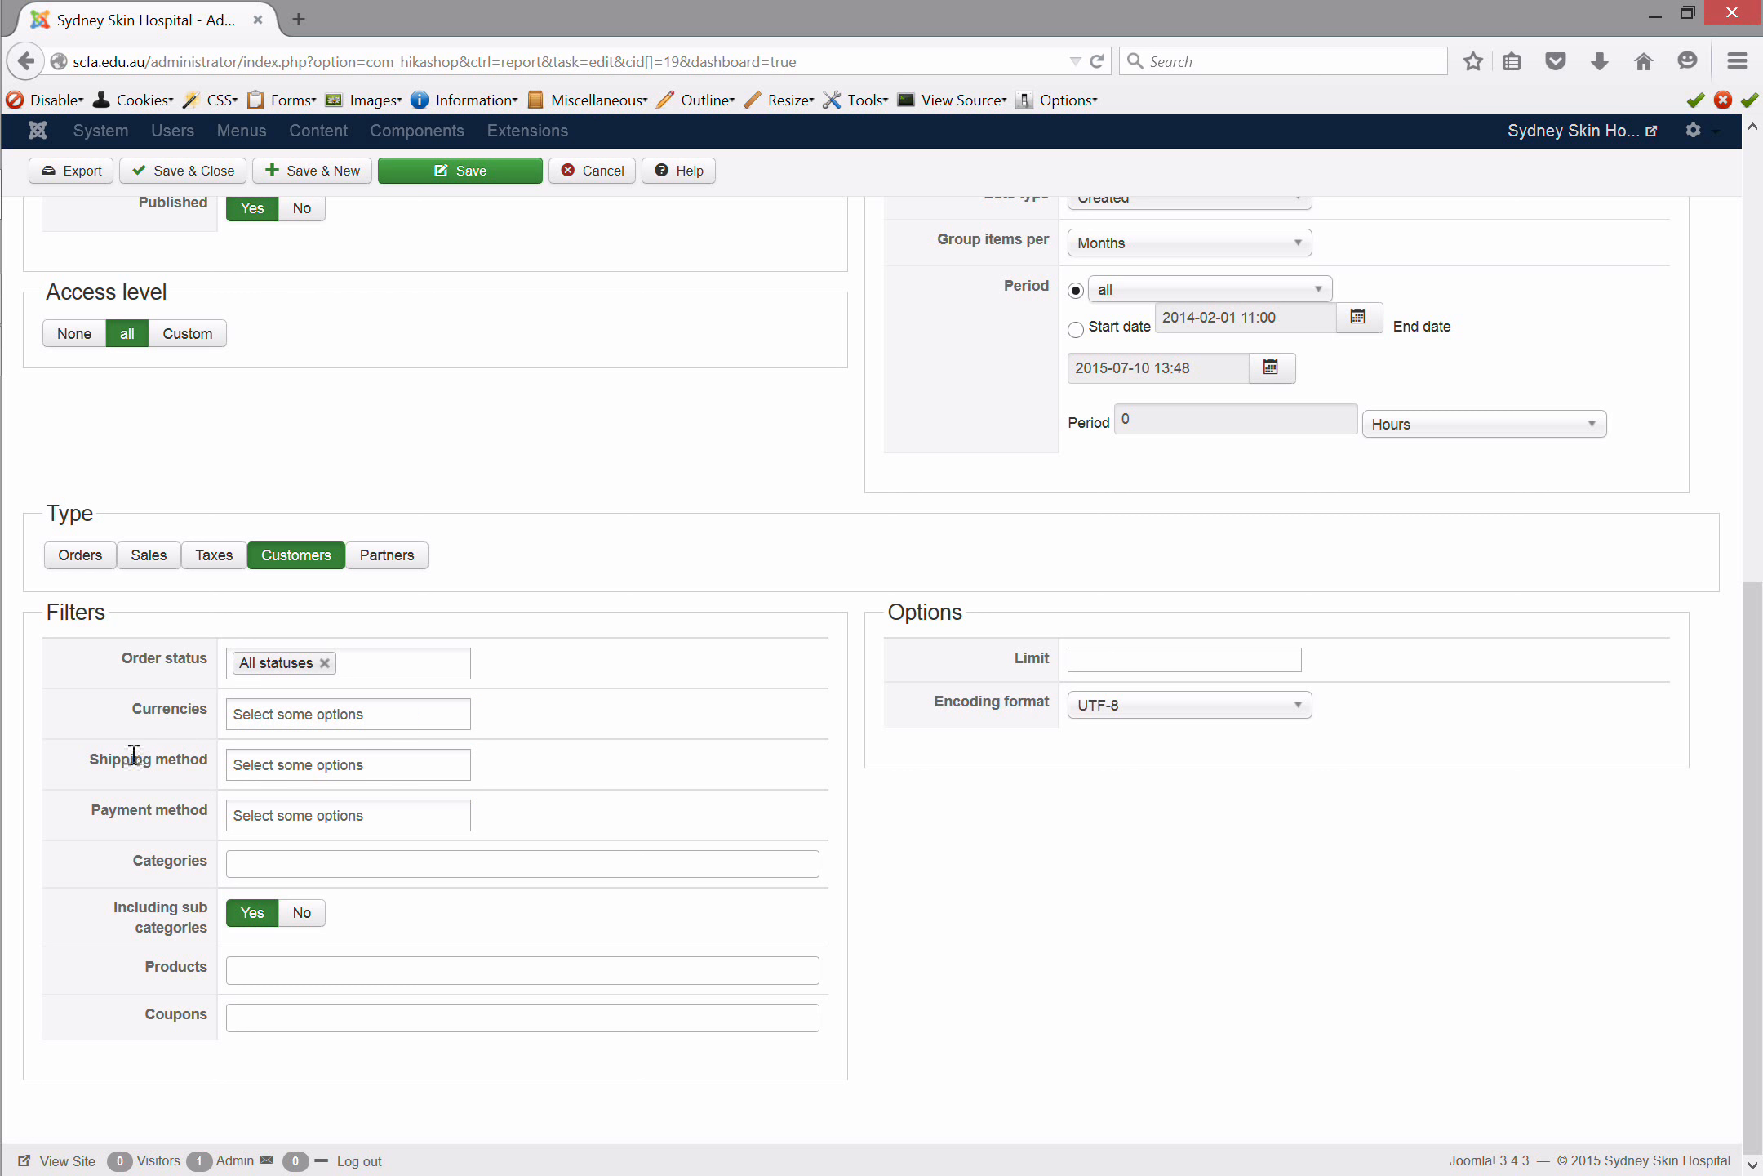
click(253, 758)
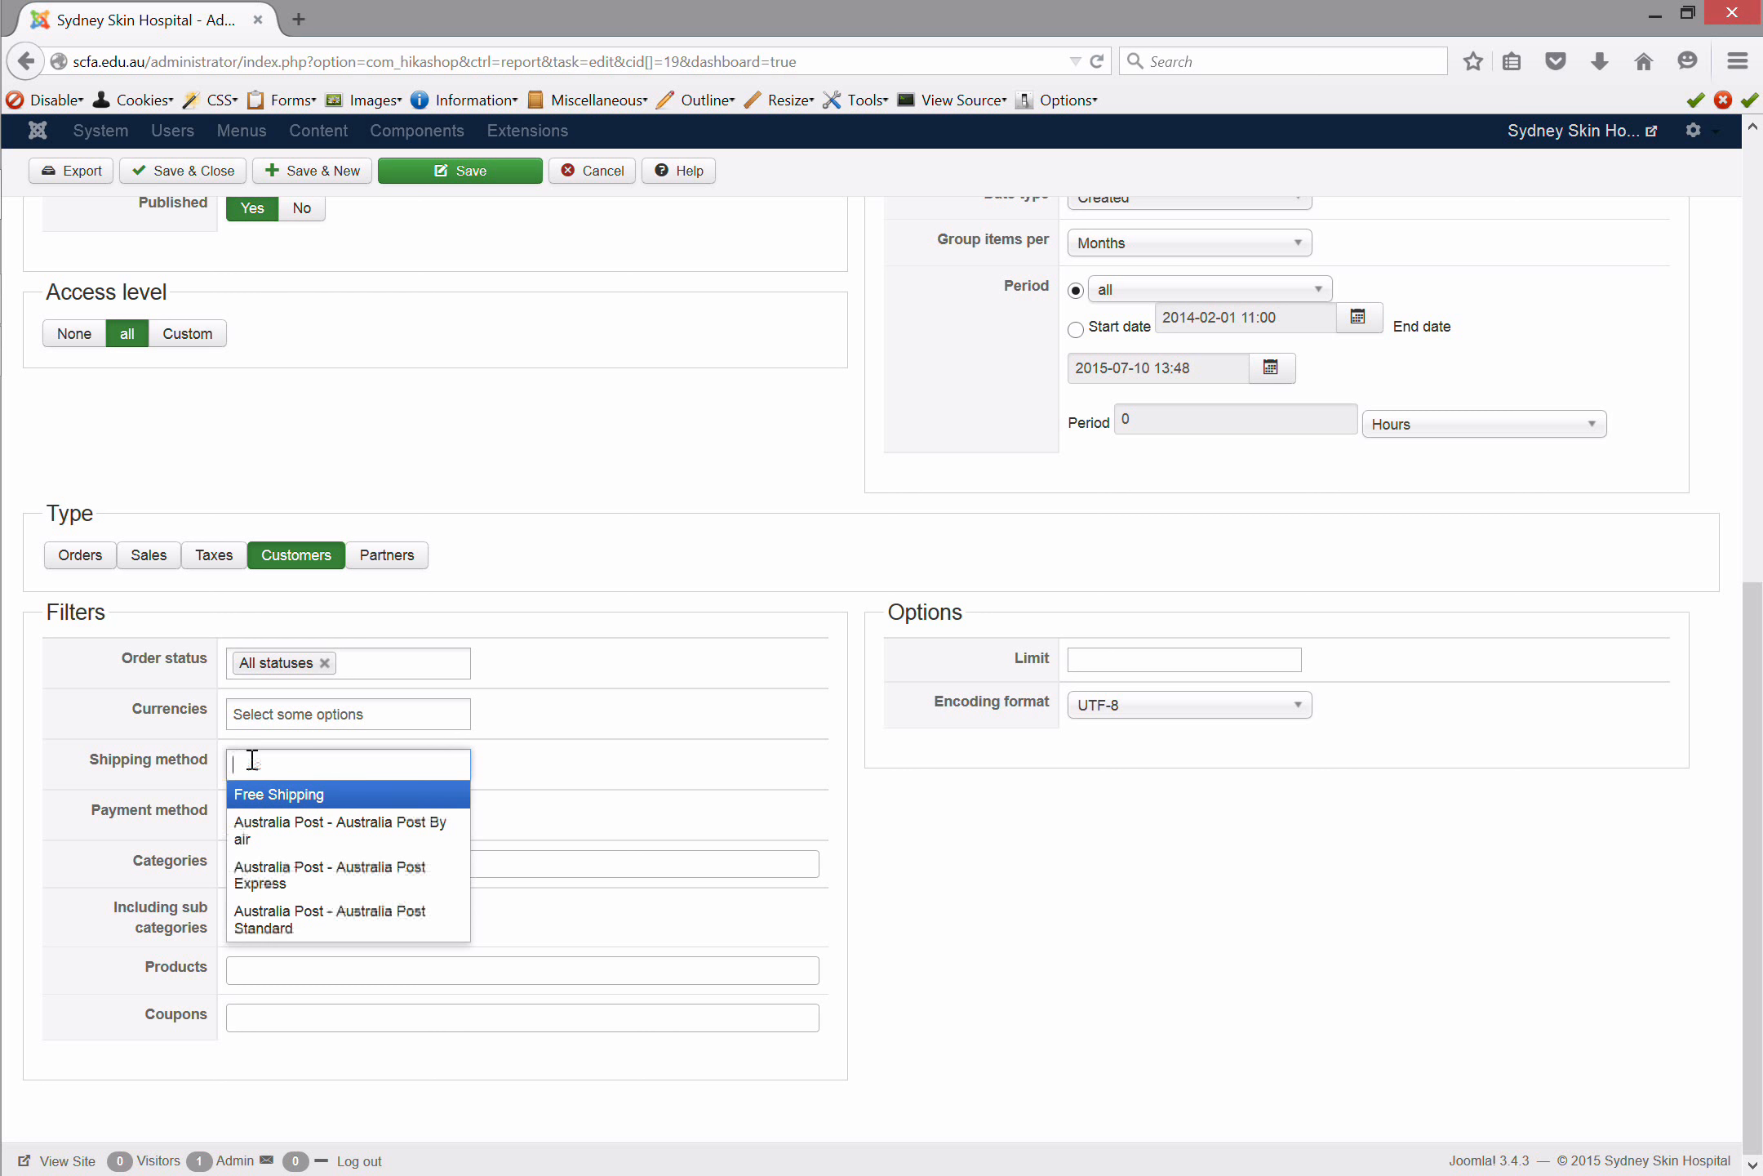
double_click(163, 759)
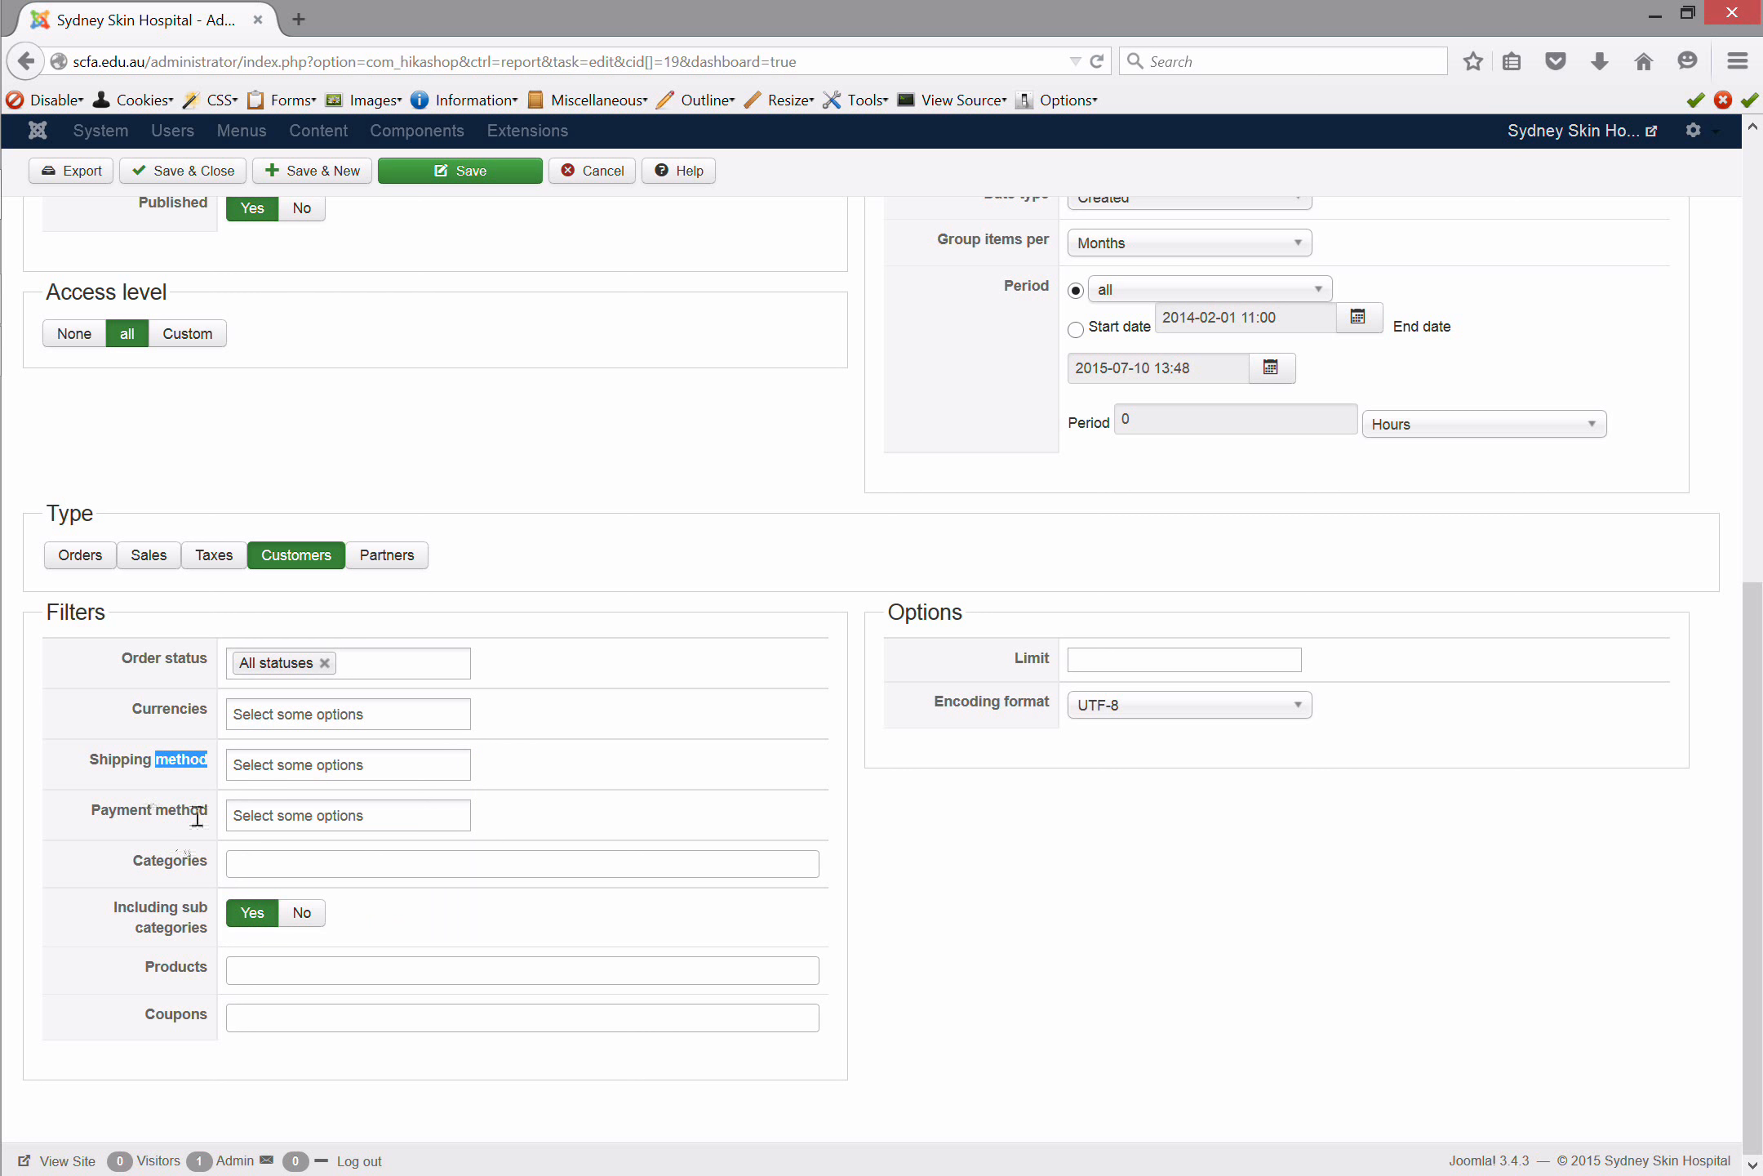
click(302, 814)
click(203, 808)
Step: Add UPF50+ Clothing from the product category to the report's Categories filter, and remove it again
click(266, 864)
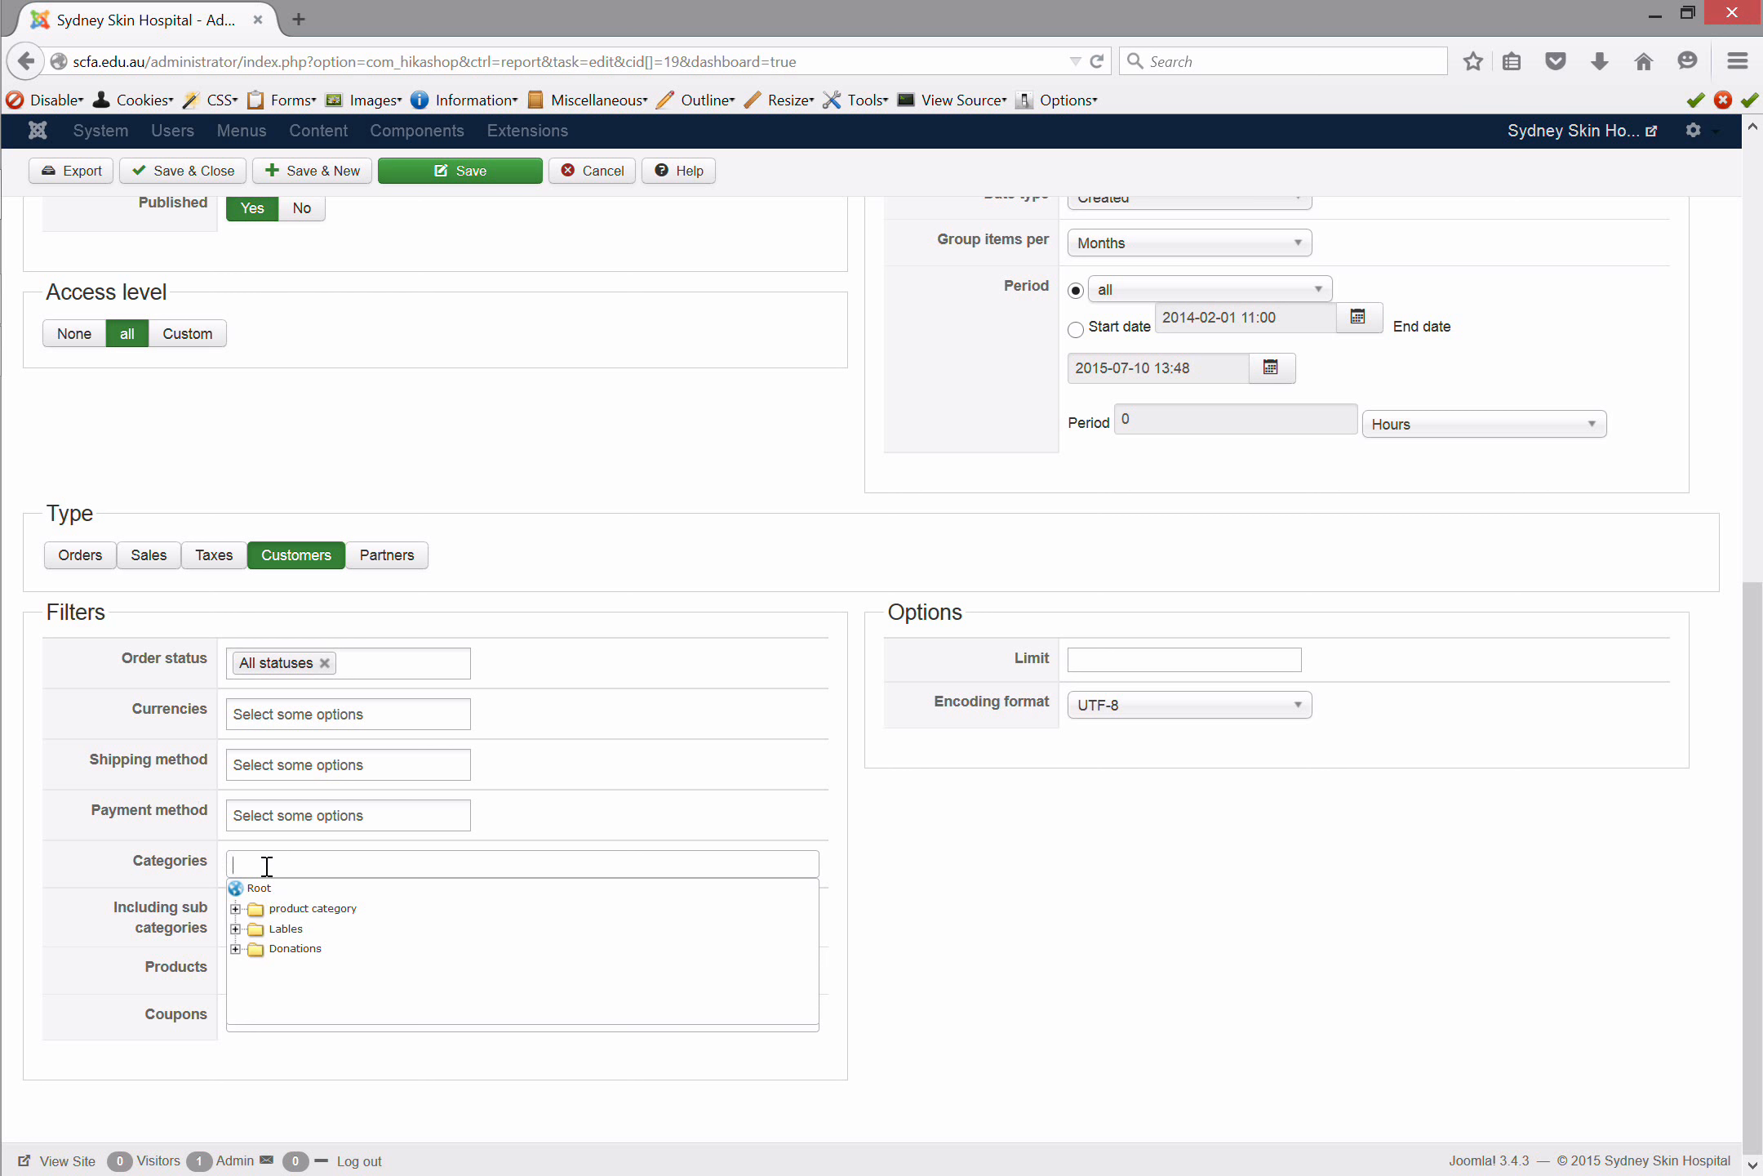
click(234, 909)
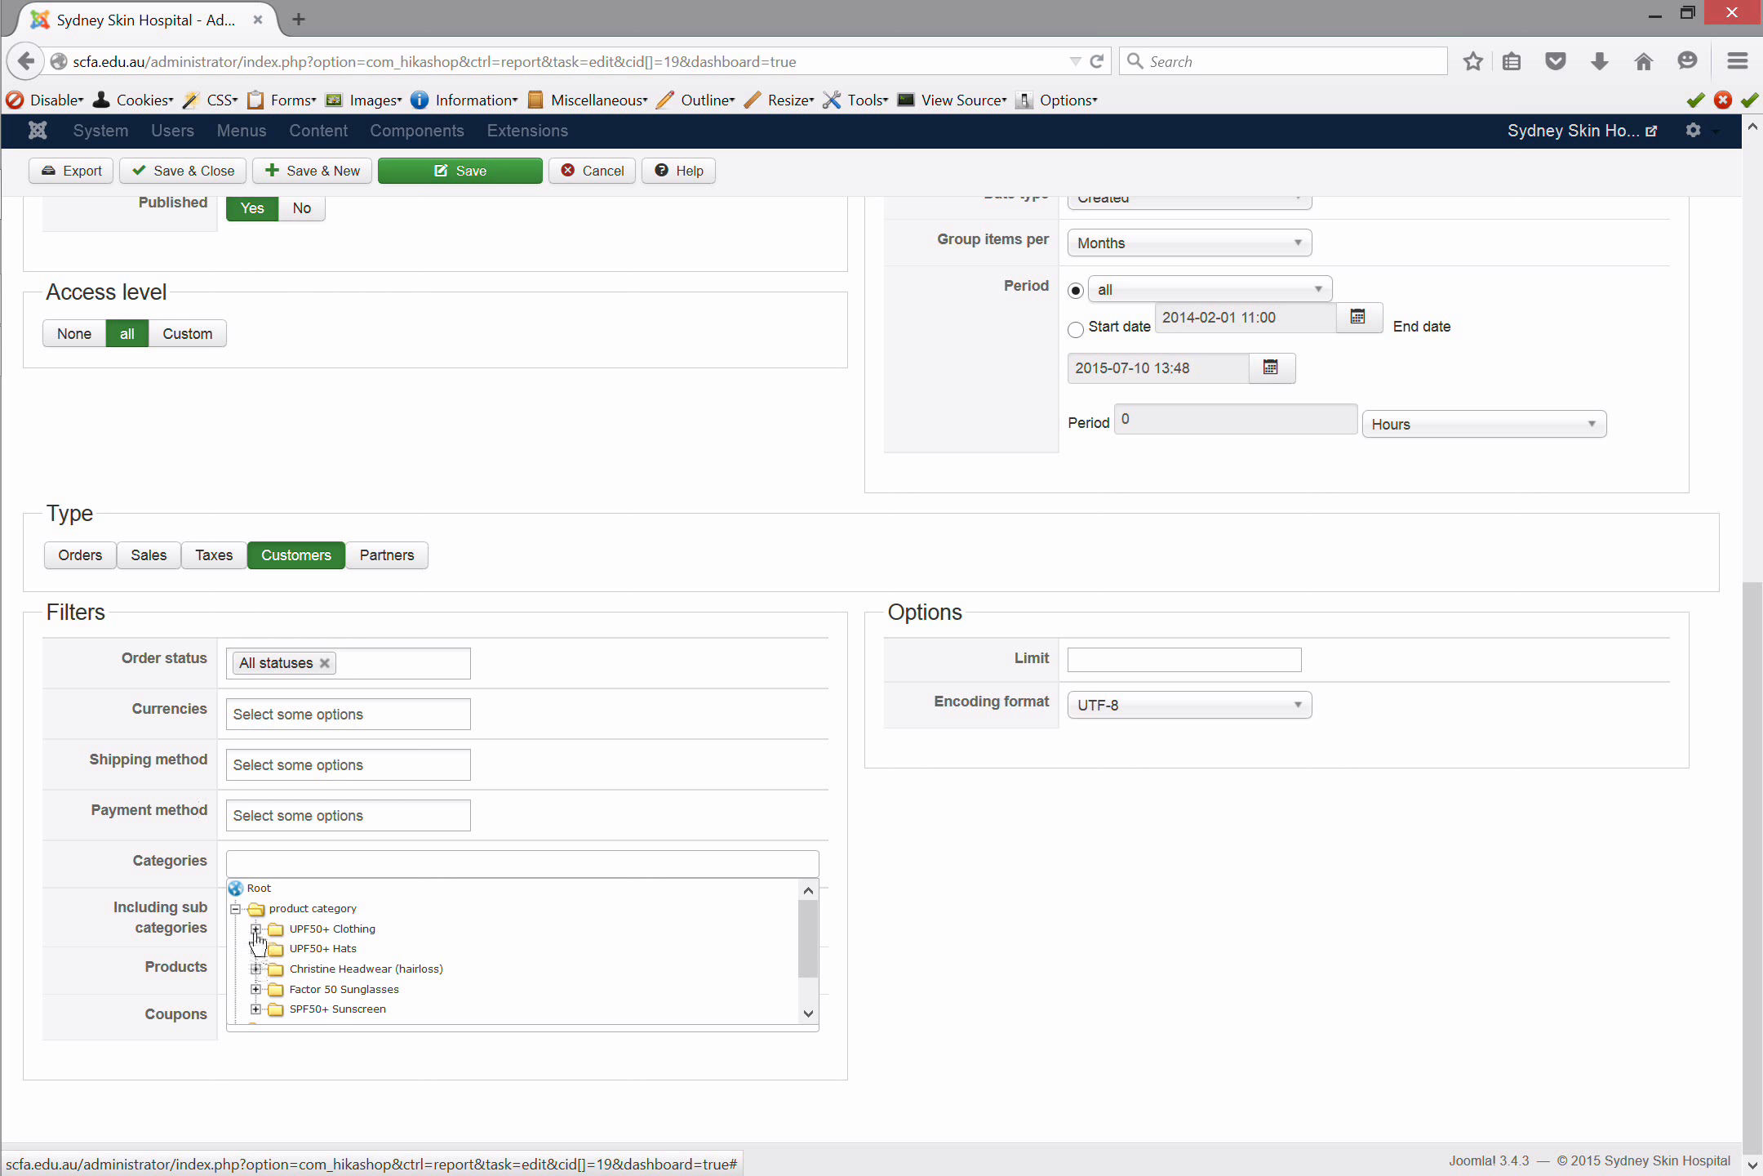
click(318, 929)
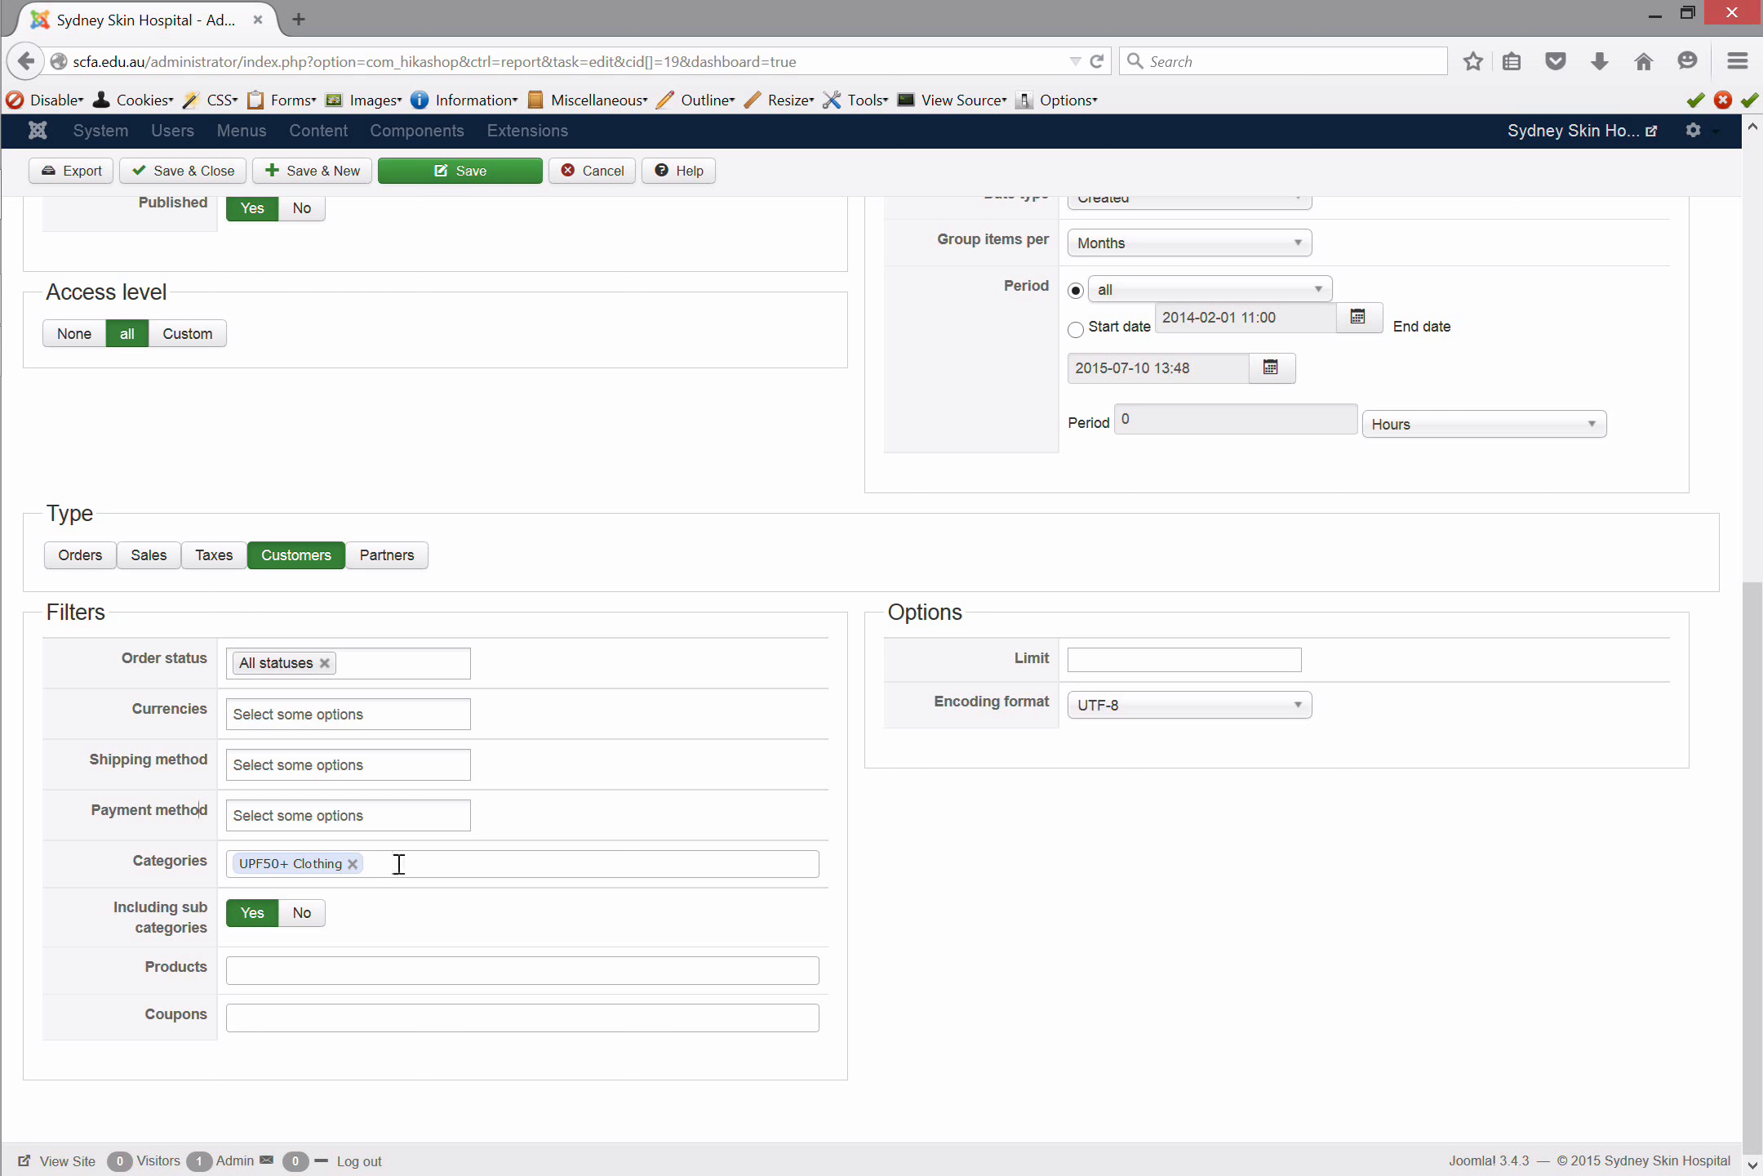
click(352, 863)
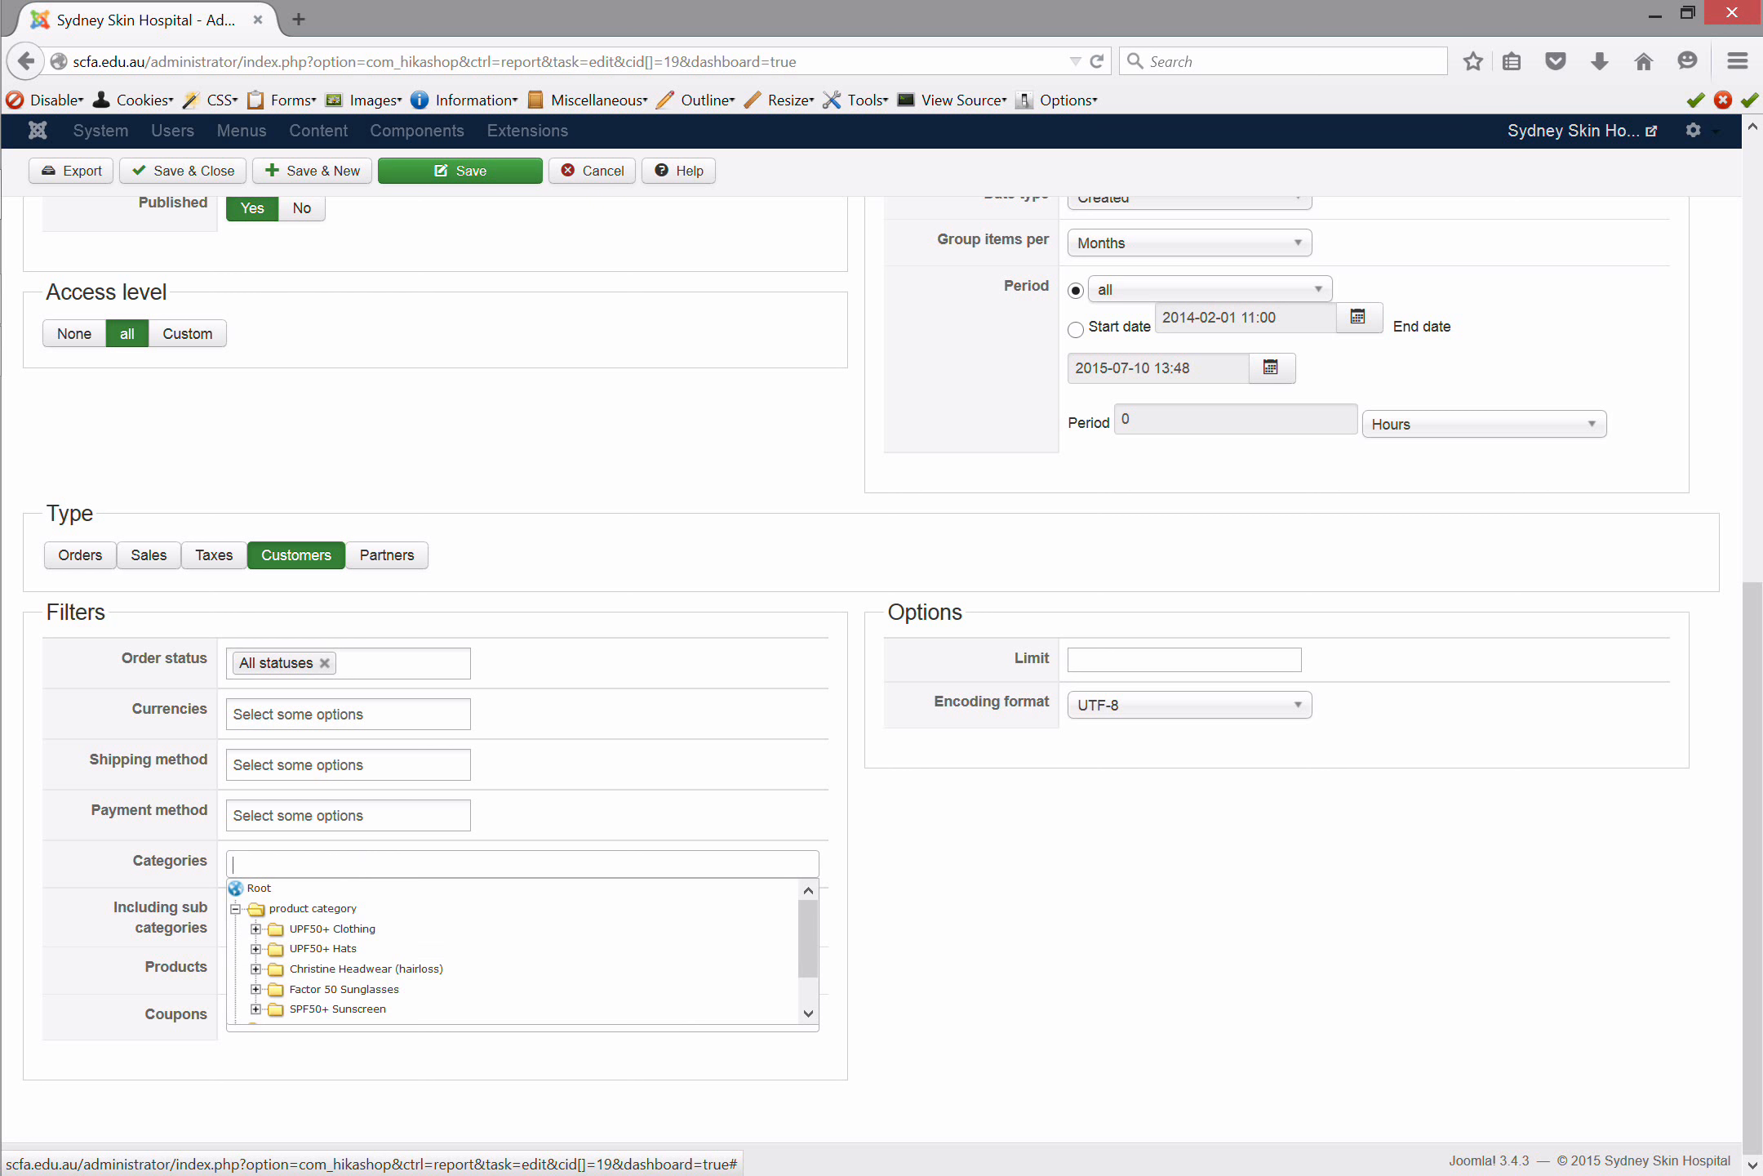
click(181, 902)
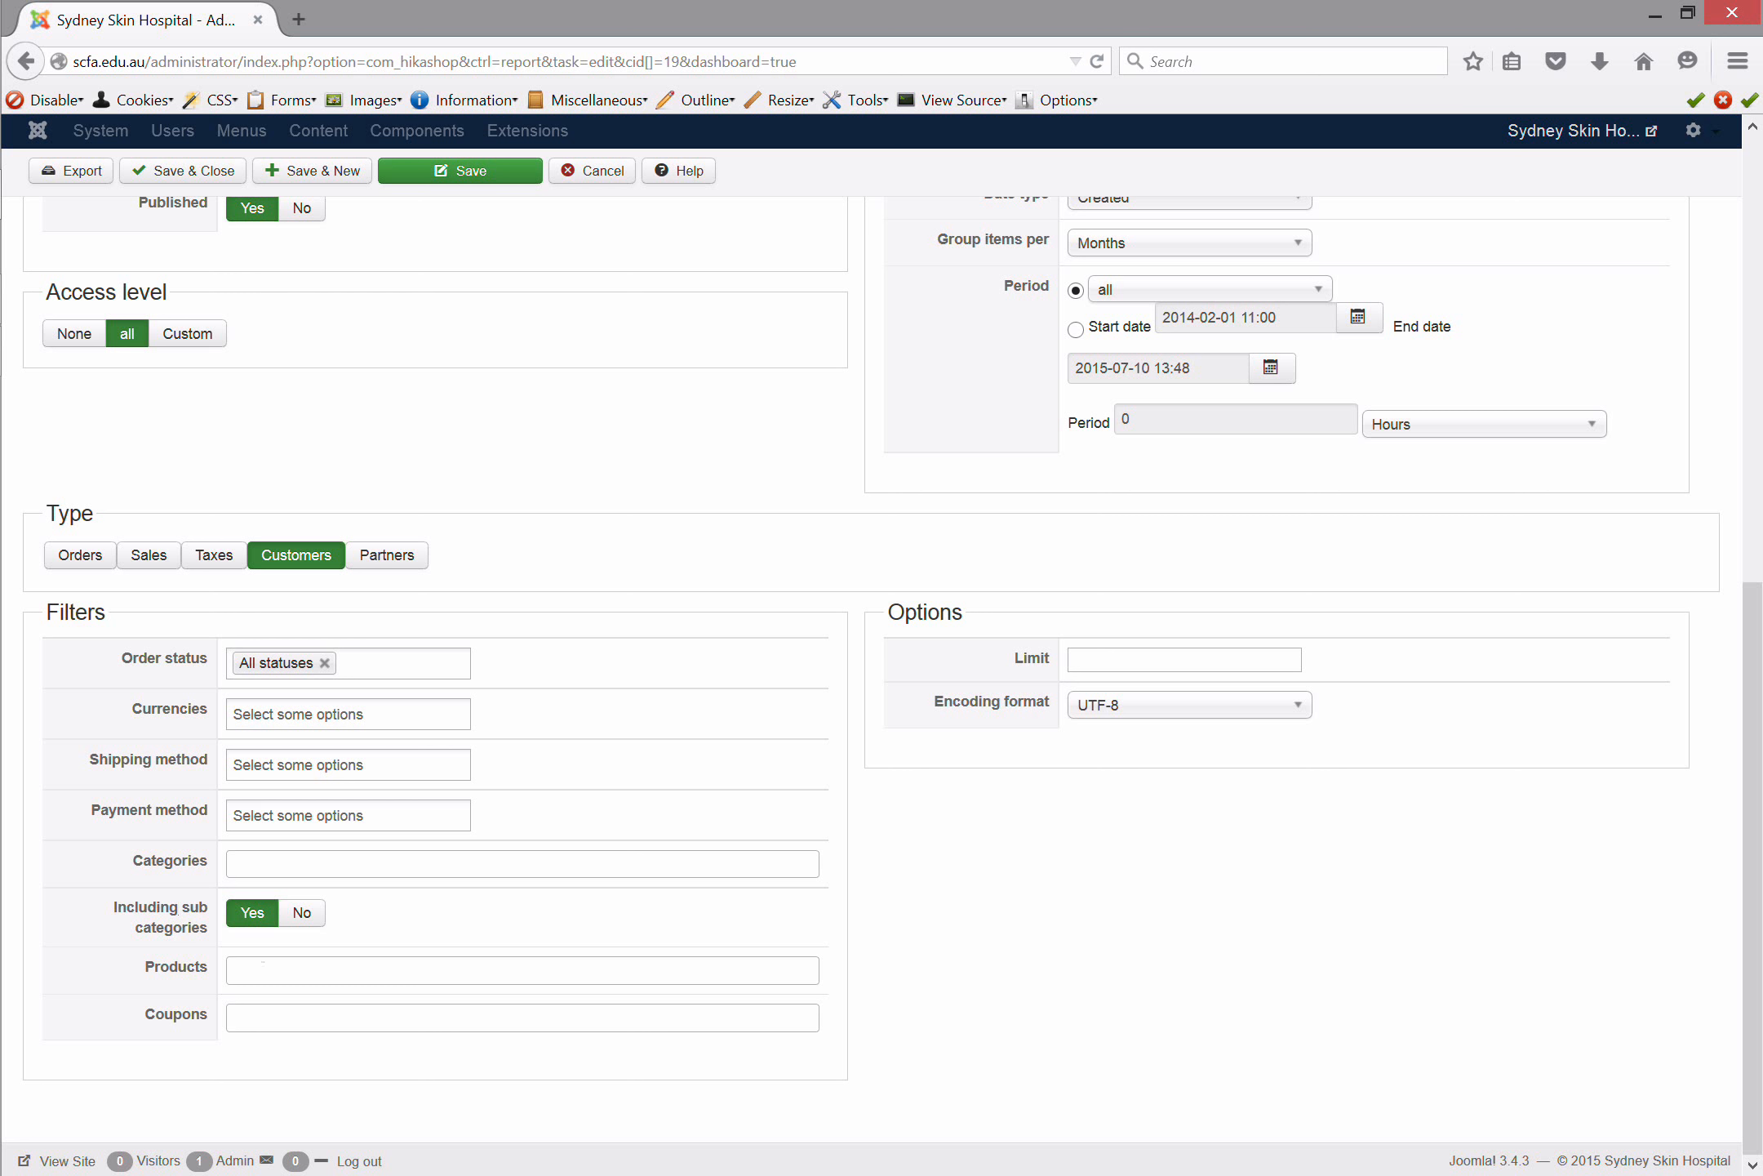
Step: Add the Baby Boys Bug Swim Top from Kid's Clothing to the Products filter, remove it, and check the Coupons filter
click(258, 976)
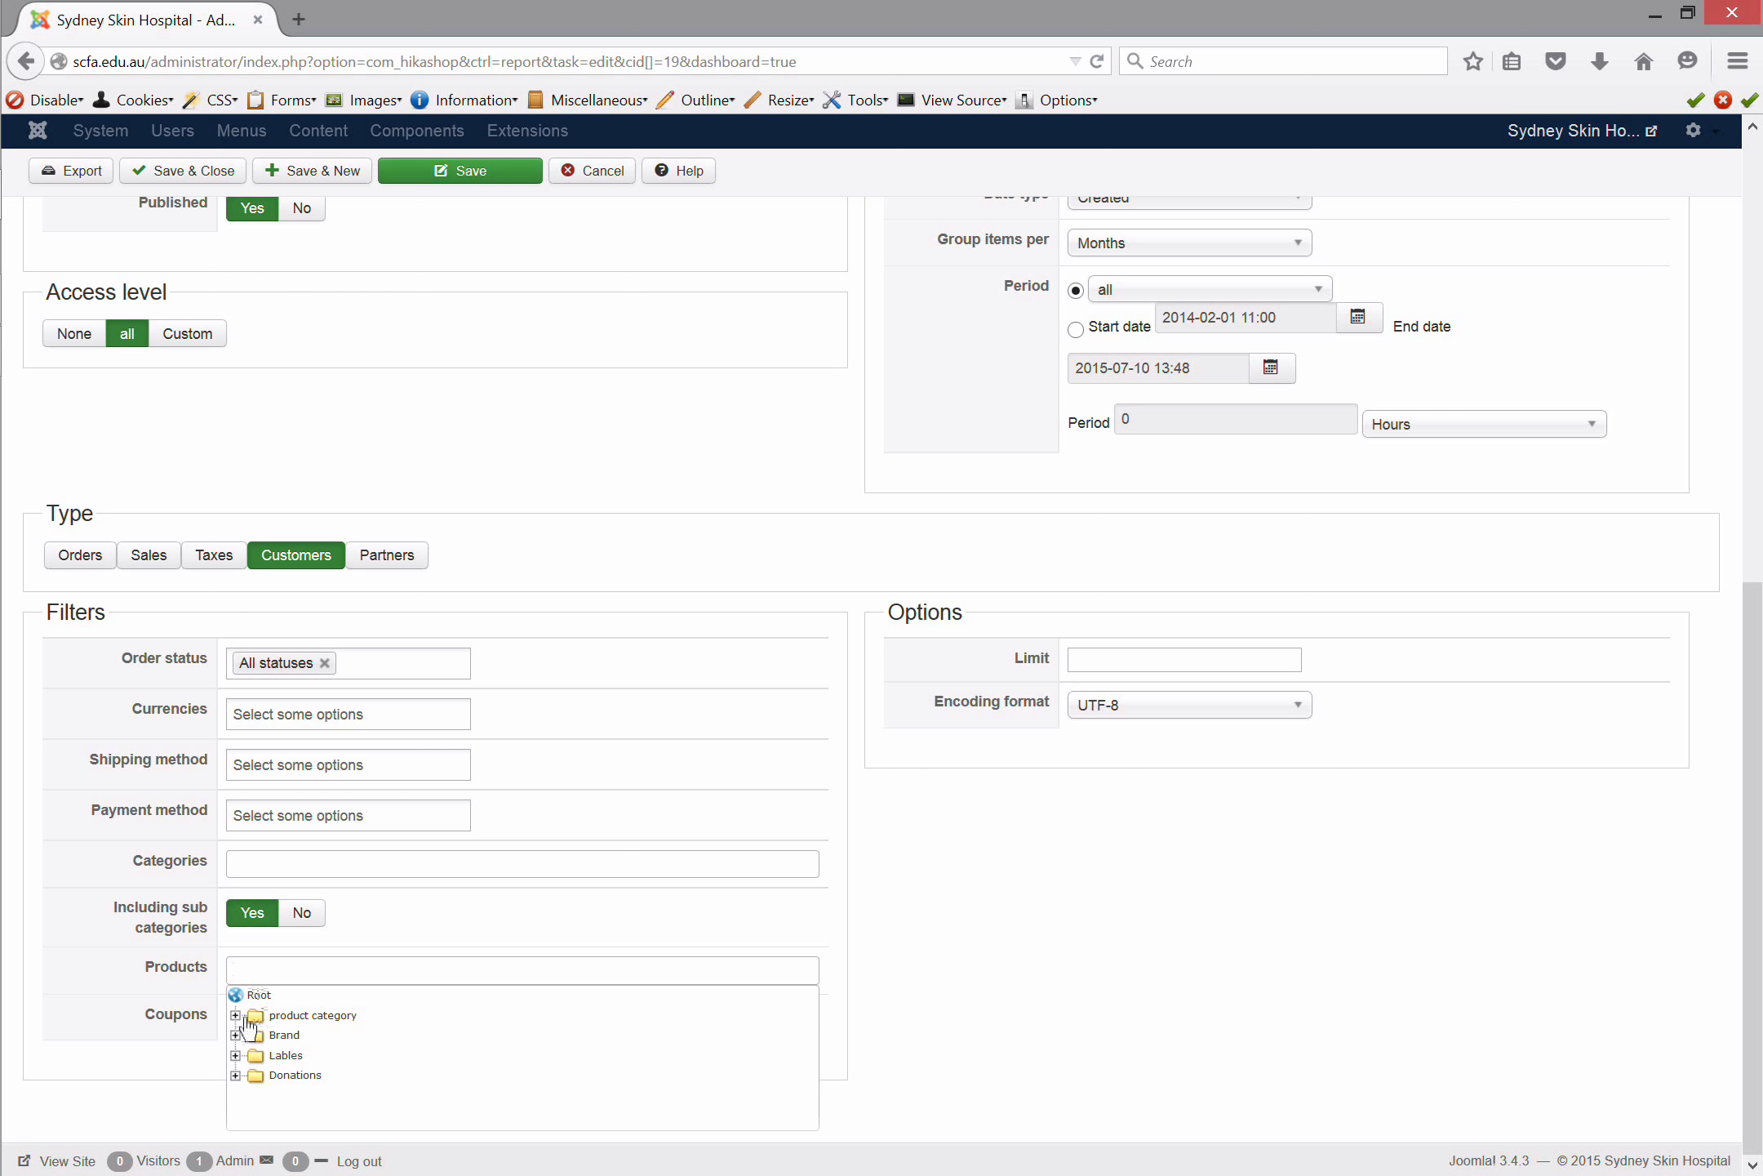
click(236, 1016)
click(235, 1015)
click(236, 1016)
click(256, 1035)
click(277, 1055)
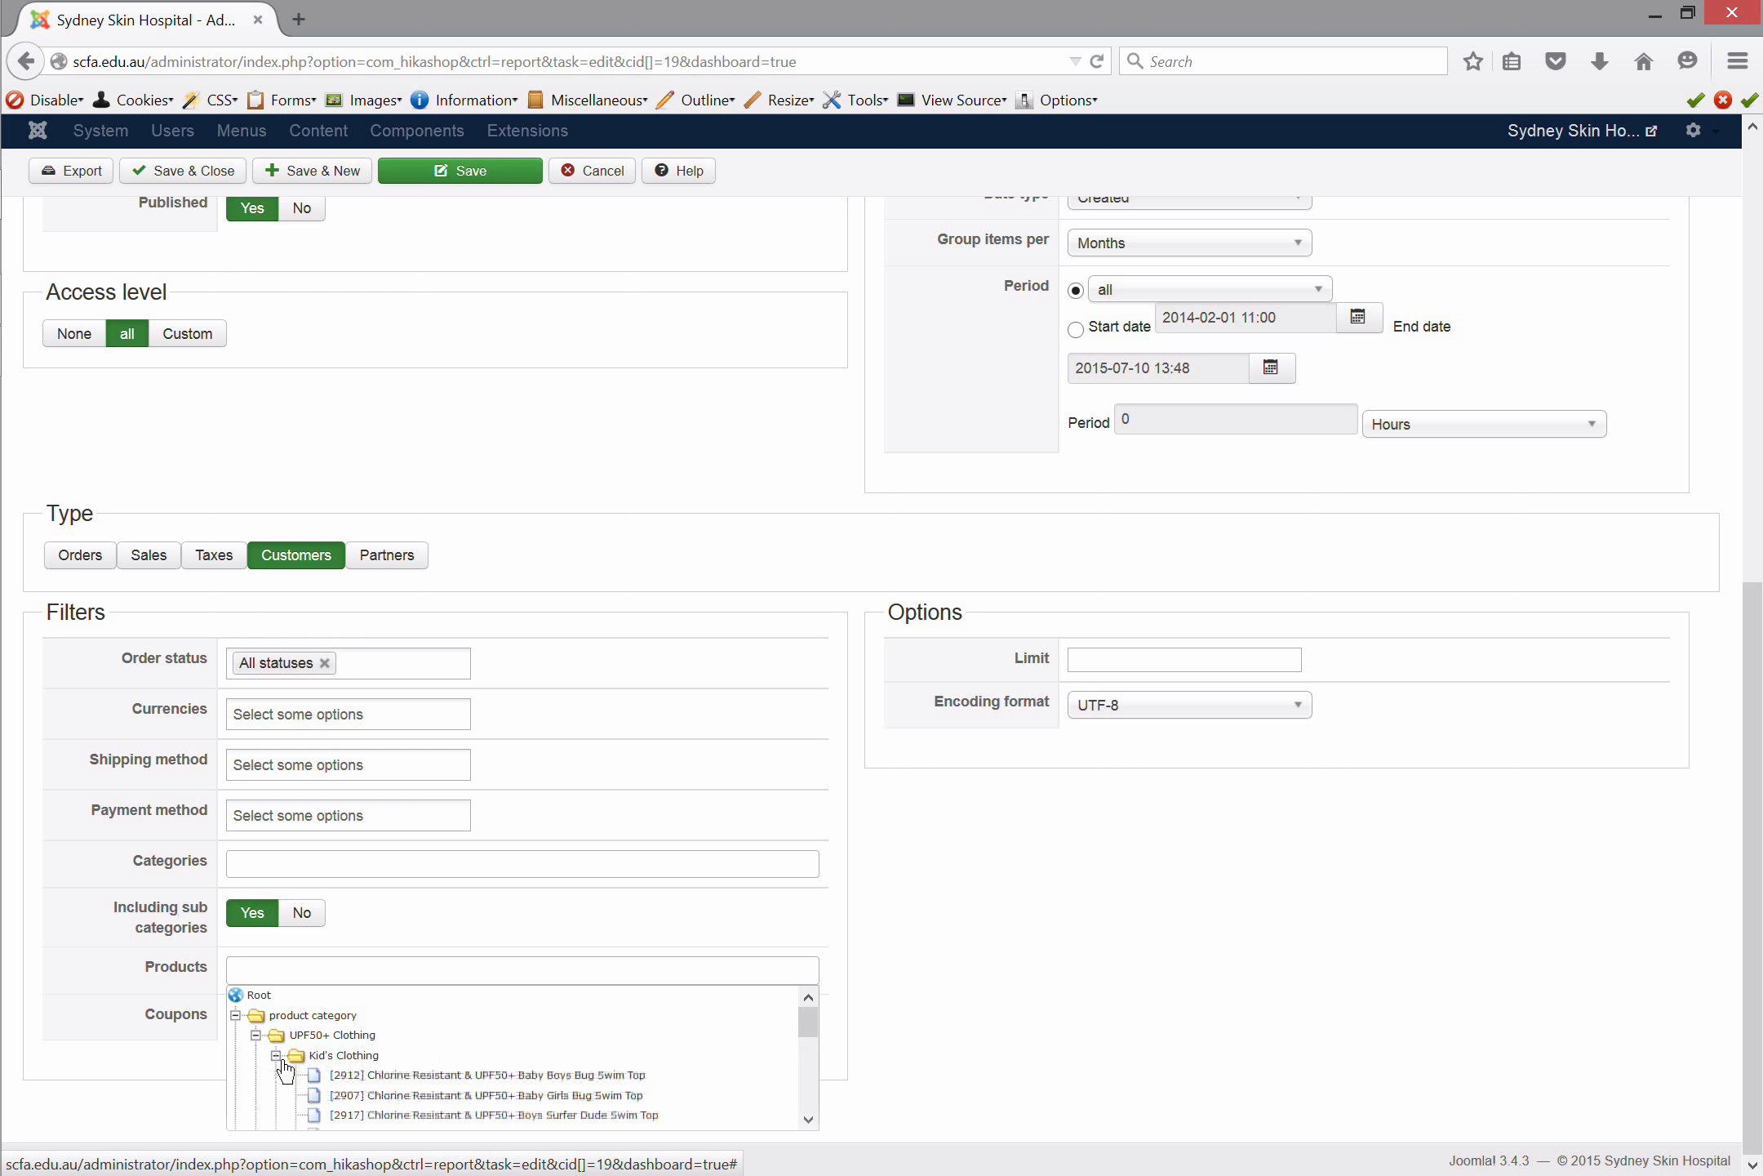
click(347, 1076)
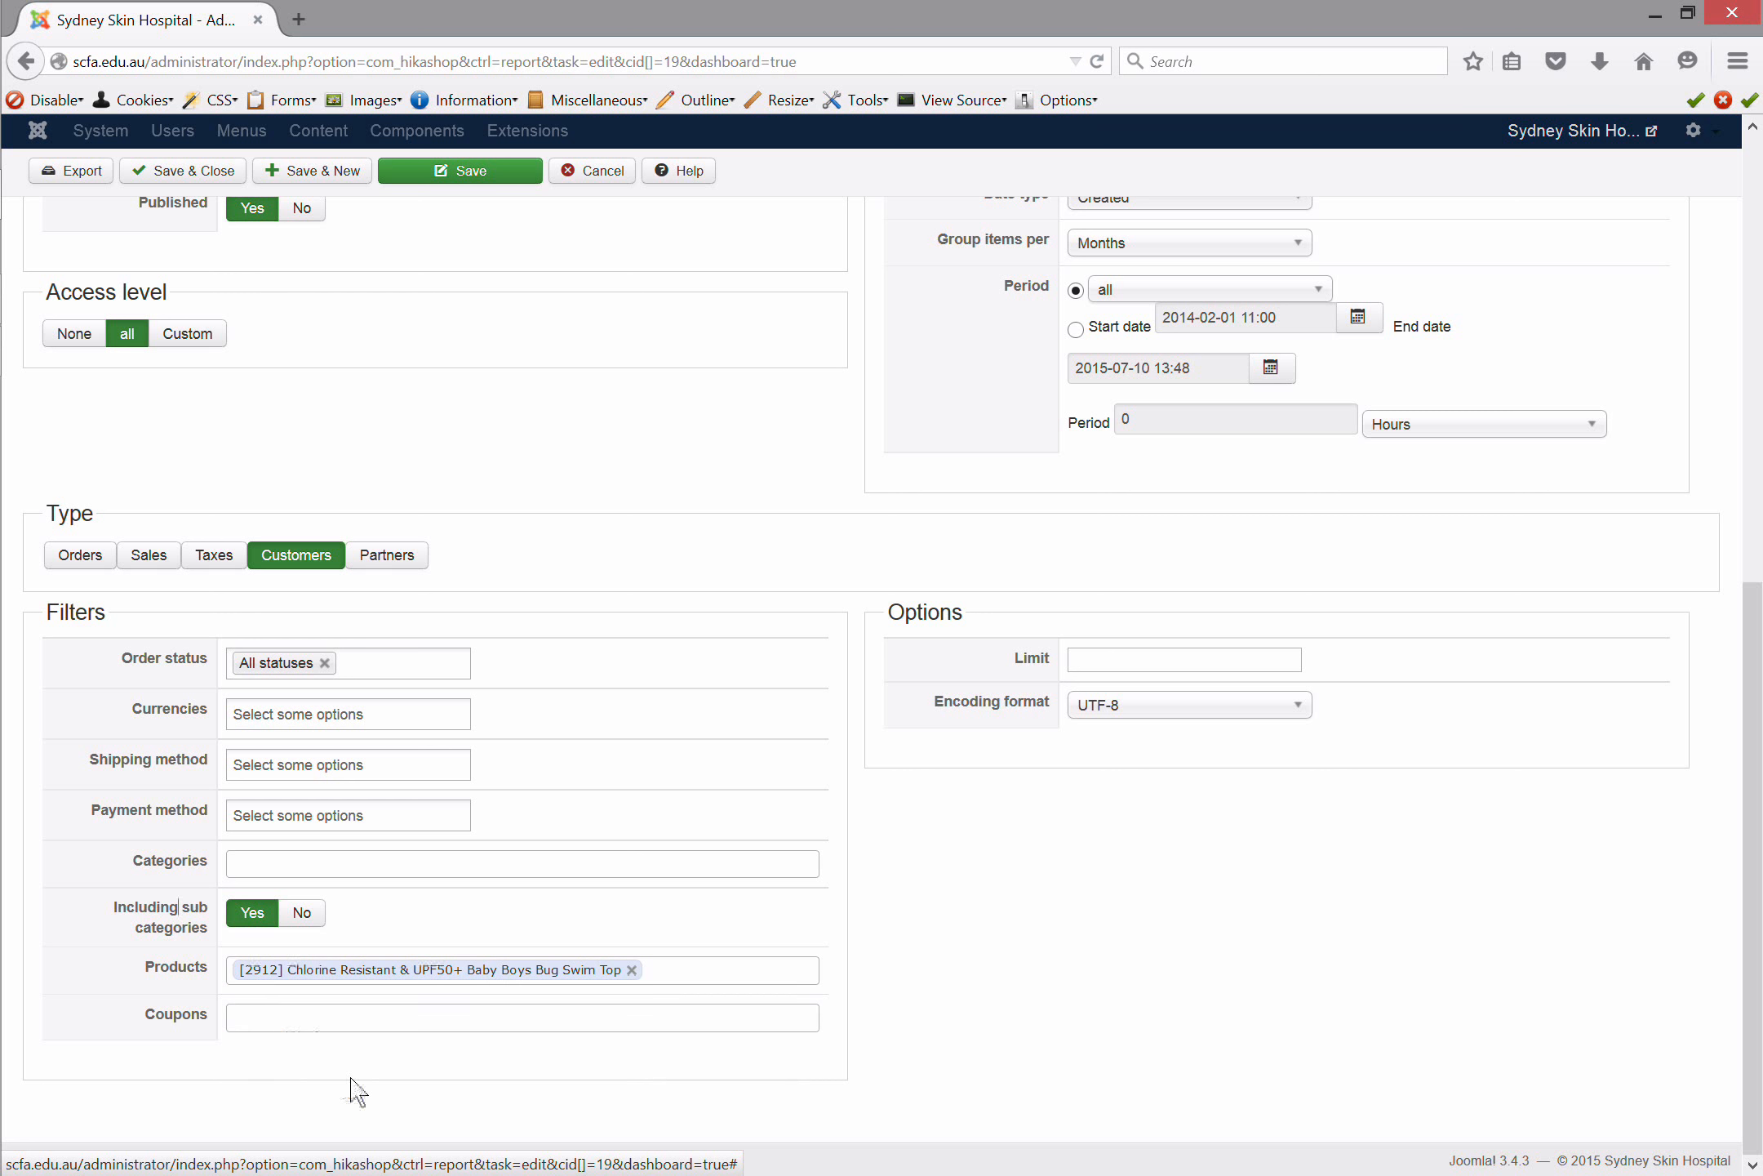
click(632, 970)
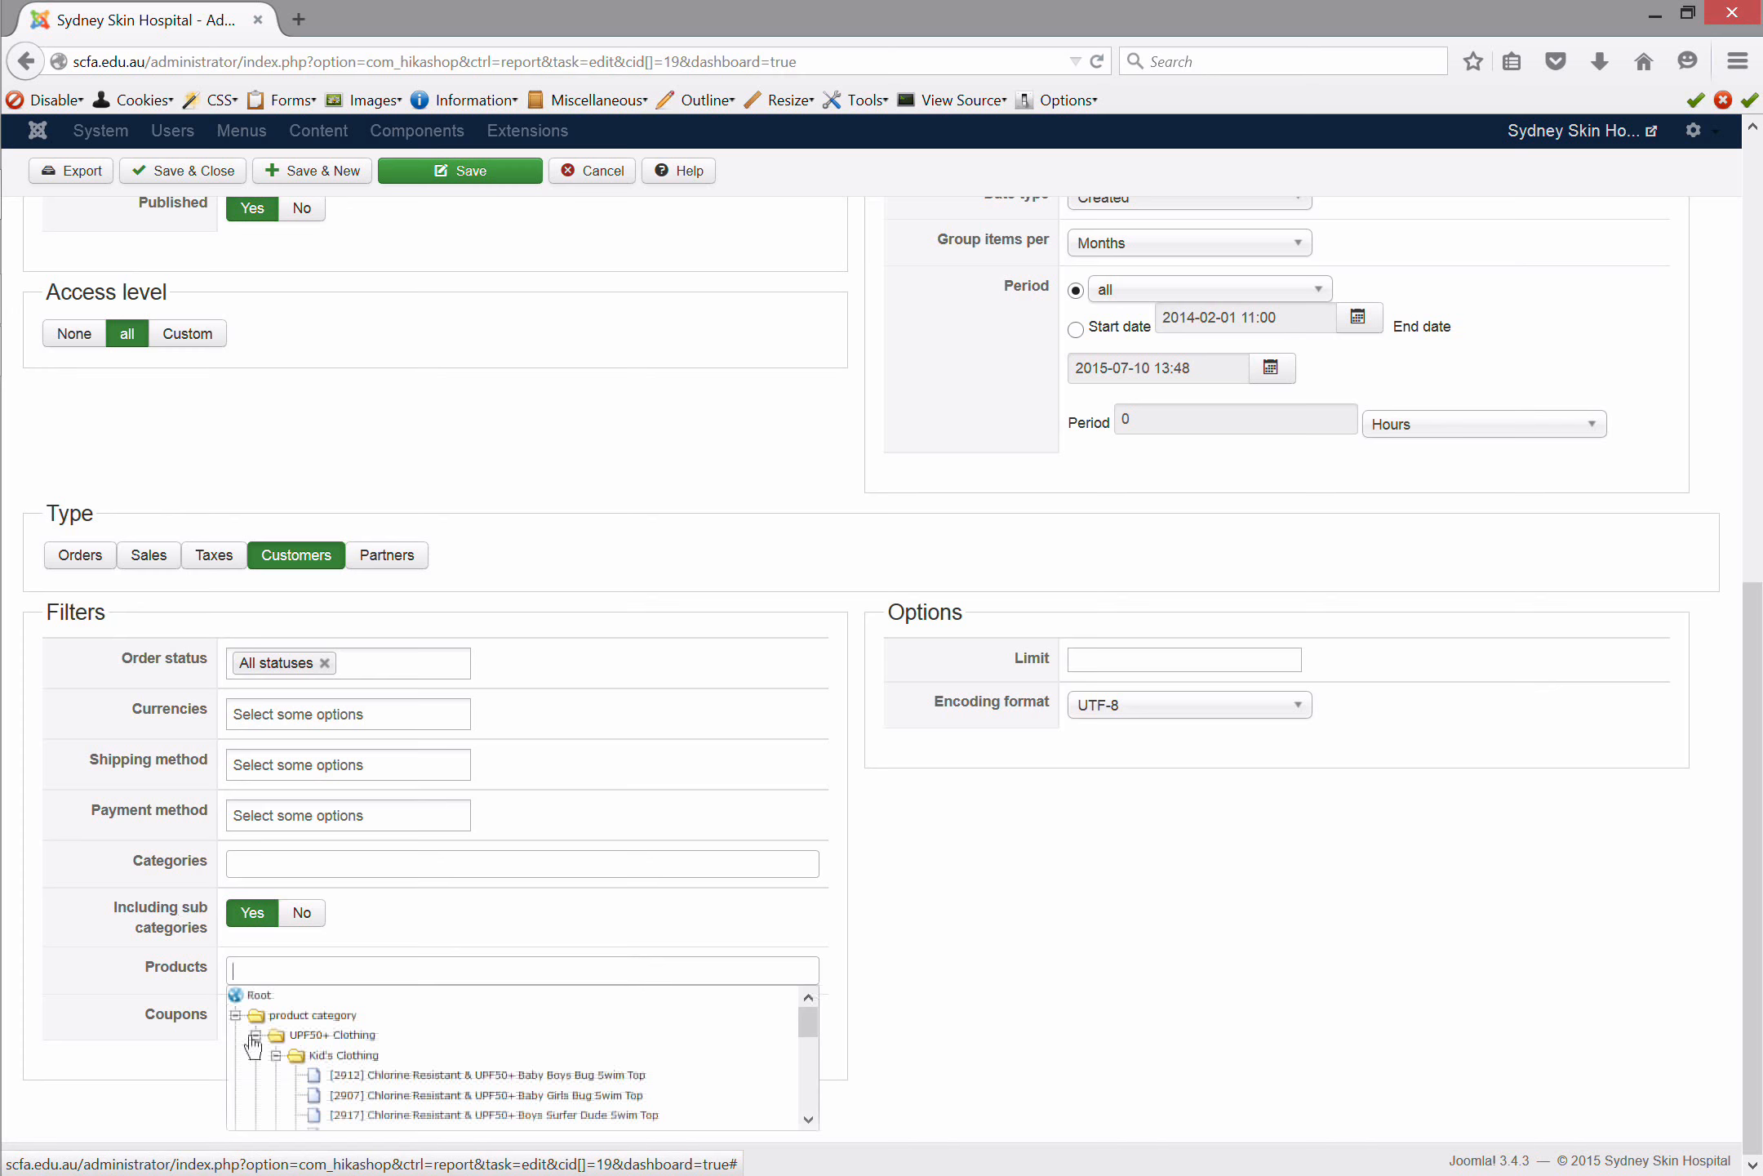
click(150, 1012)
click(275, 1020)
click(167, 1015)
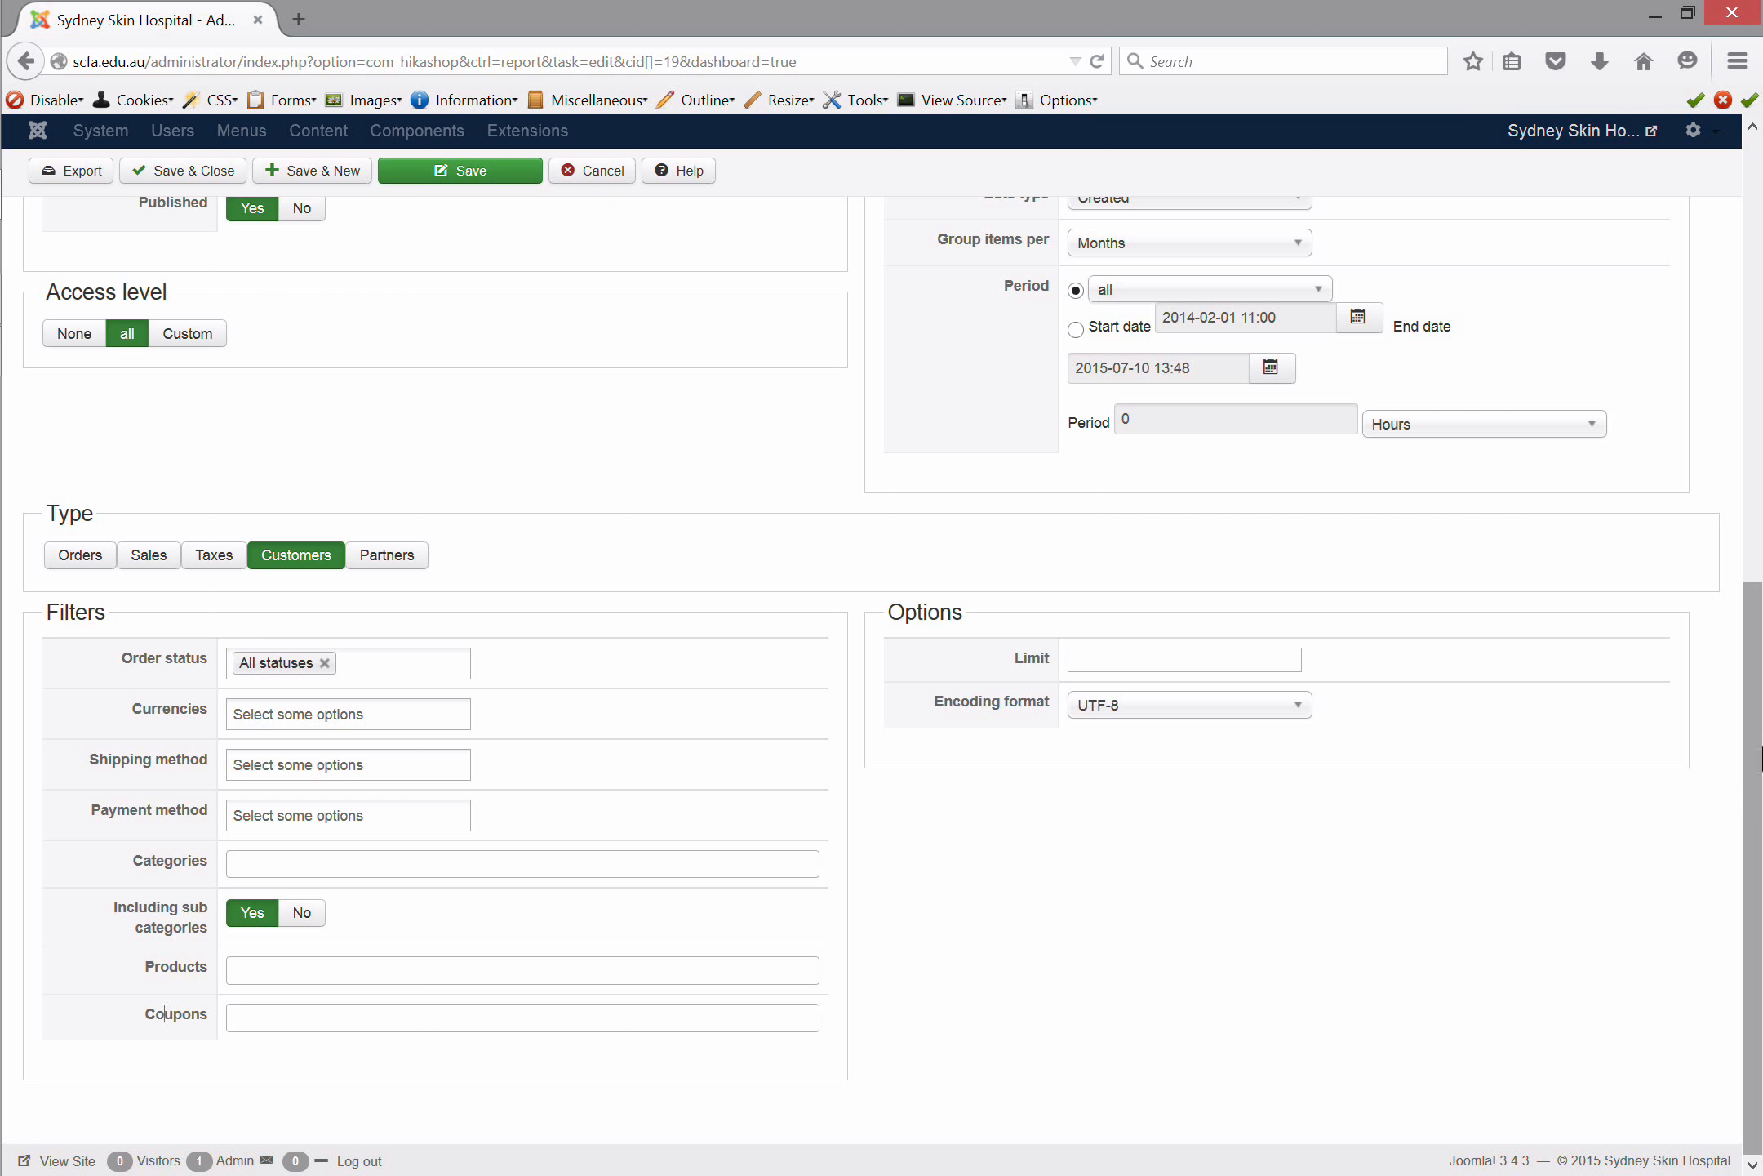
Step: Save the Yearly Sales Report and keep it open for editing
drag(1757, 792, 1727, 453)
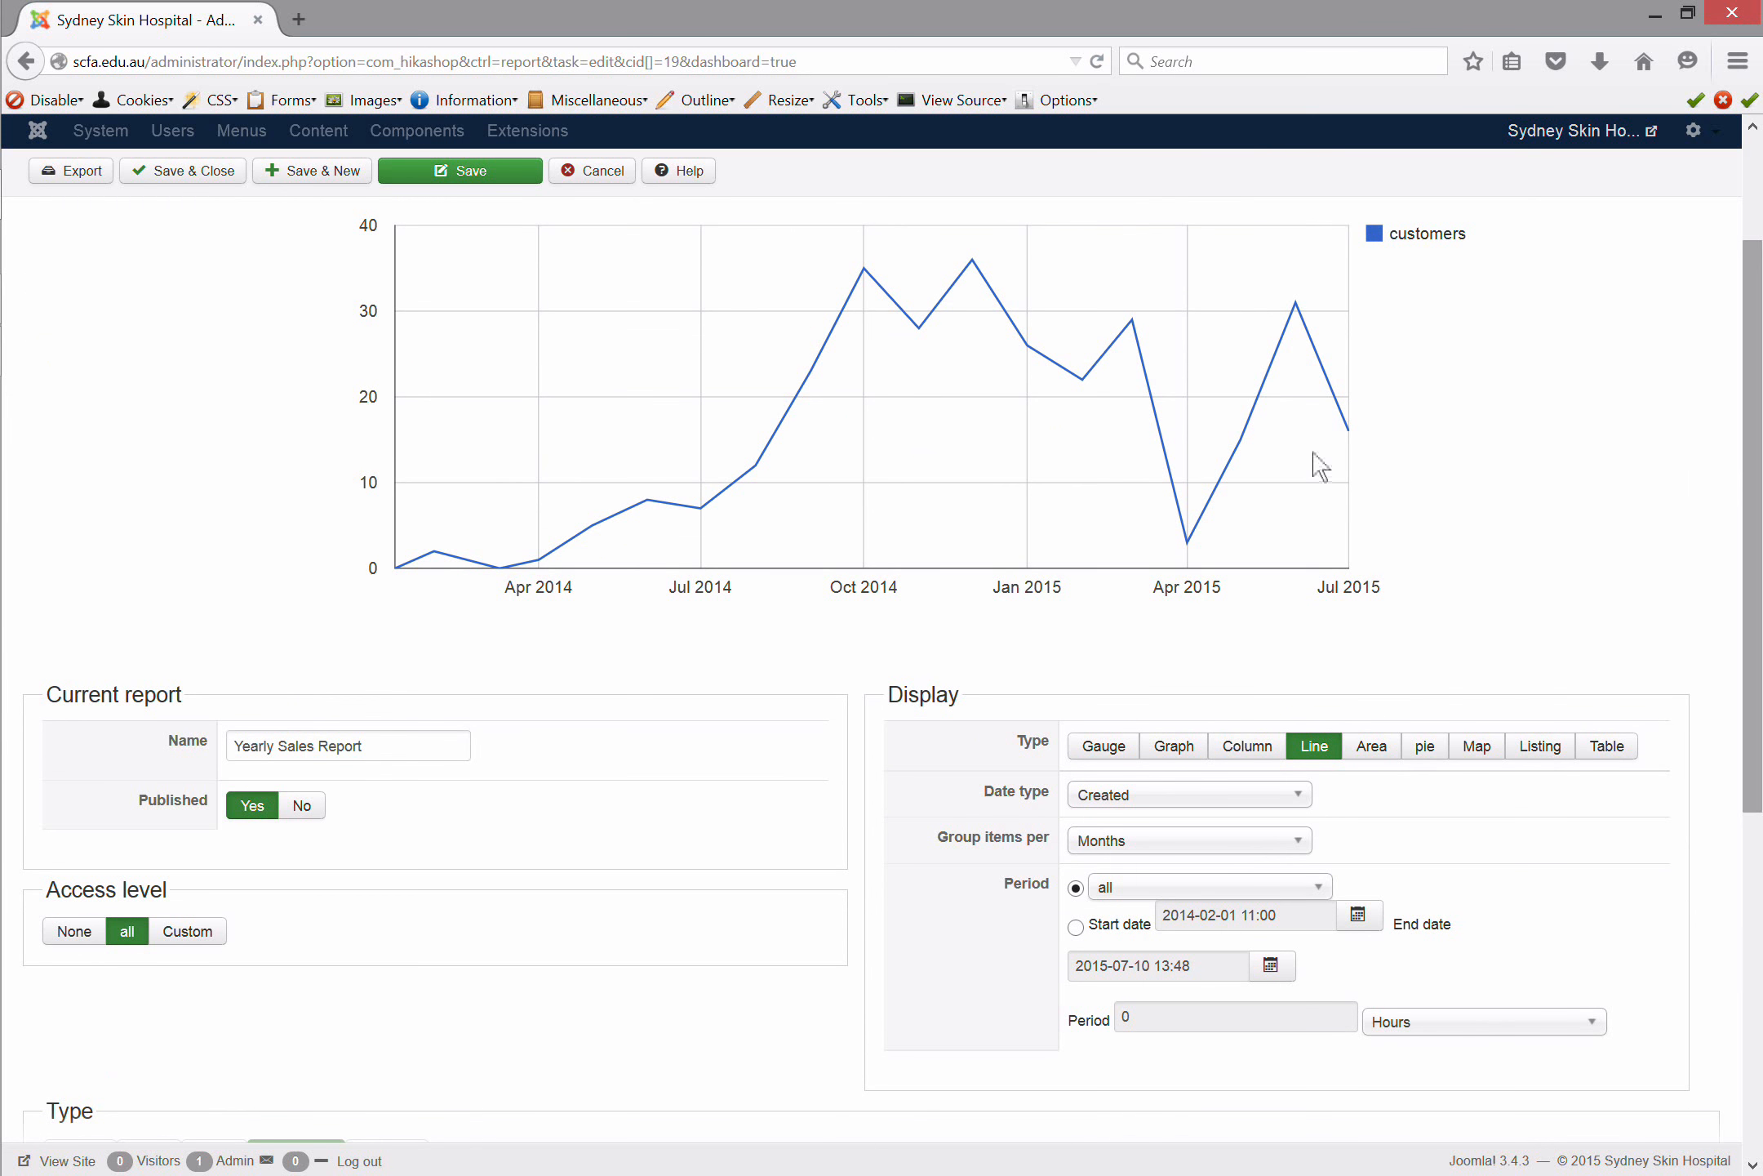
click(488, 174)
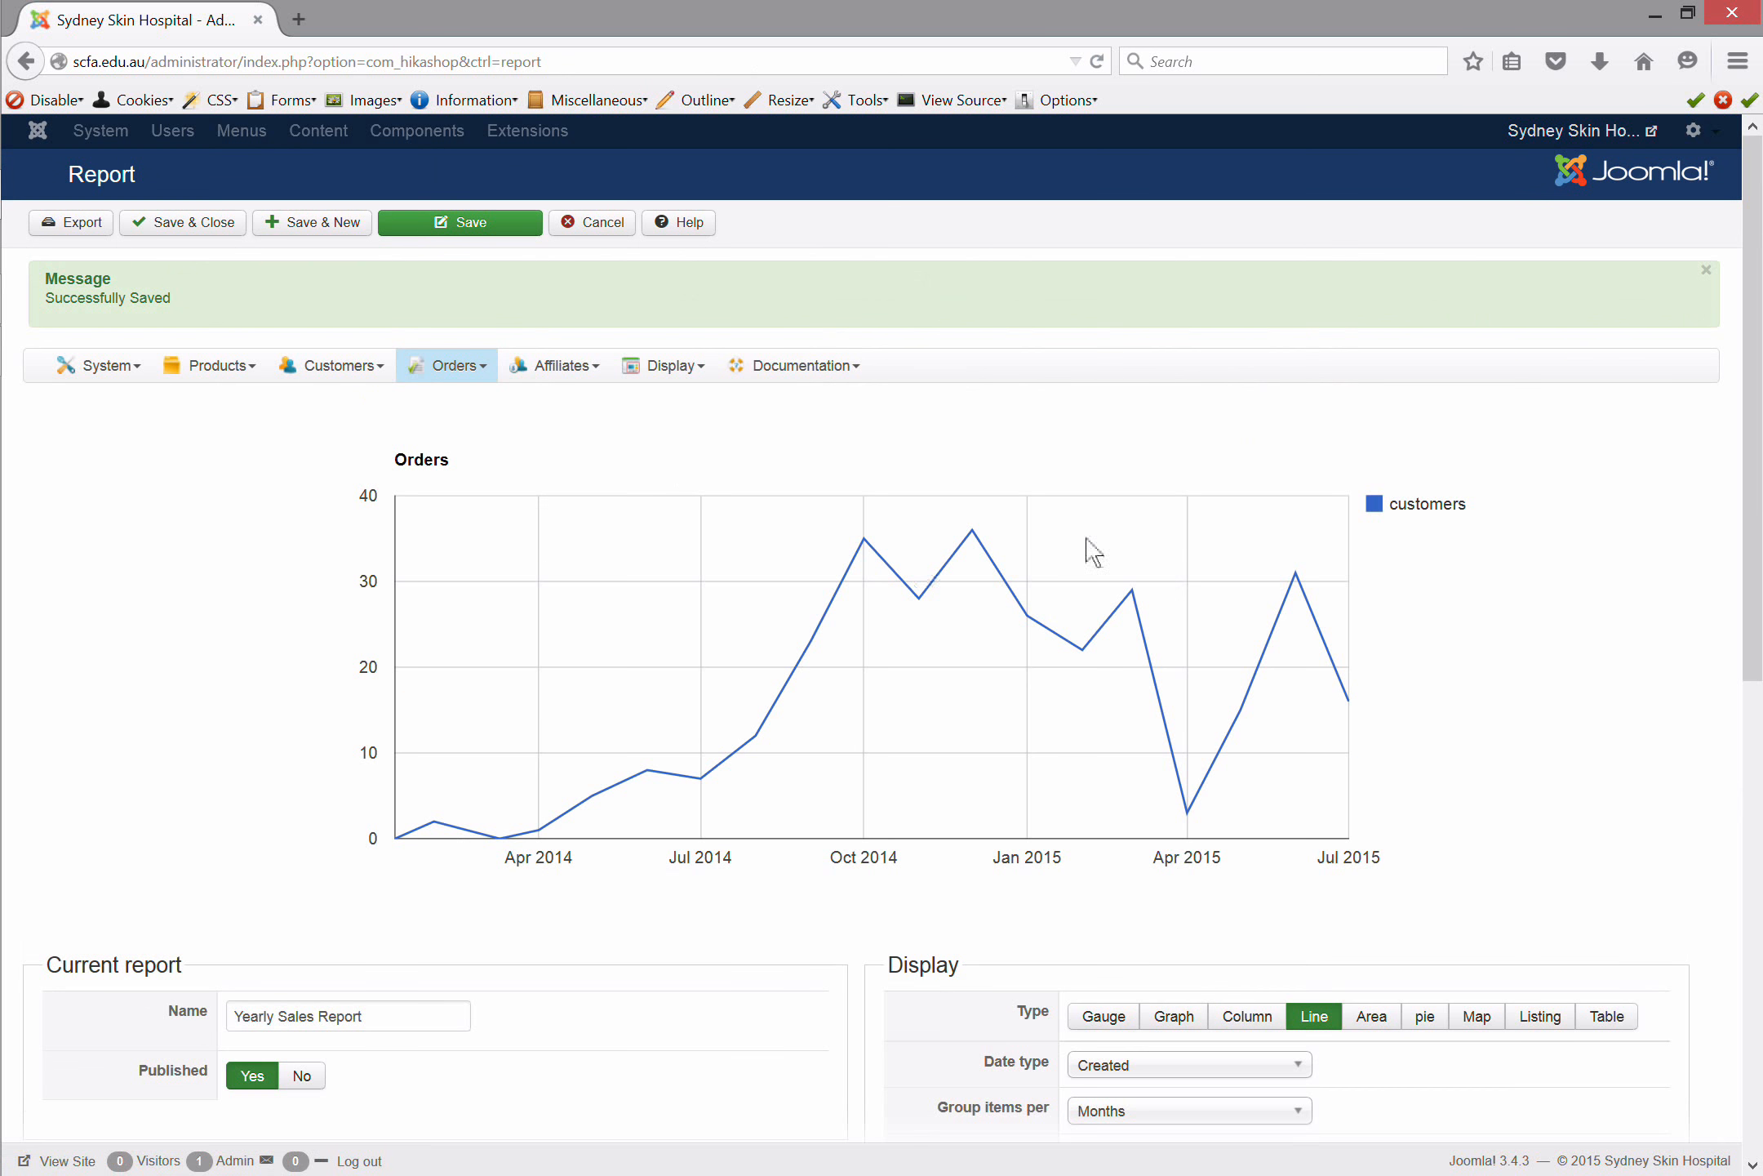
Step: Review the report's display settings alongside its chart and examine the options offered for the Date type
drag(1755, 421, 1757, 712)
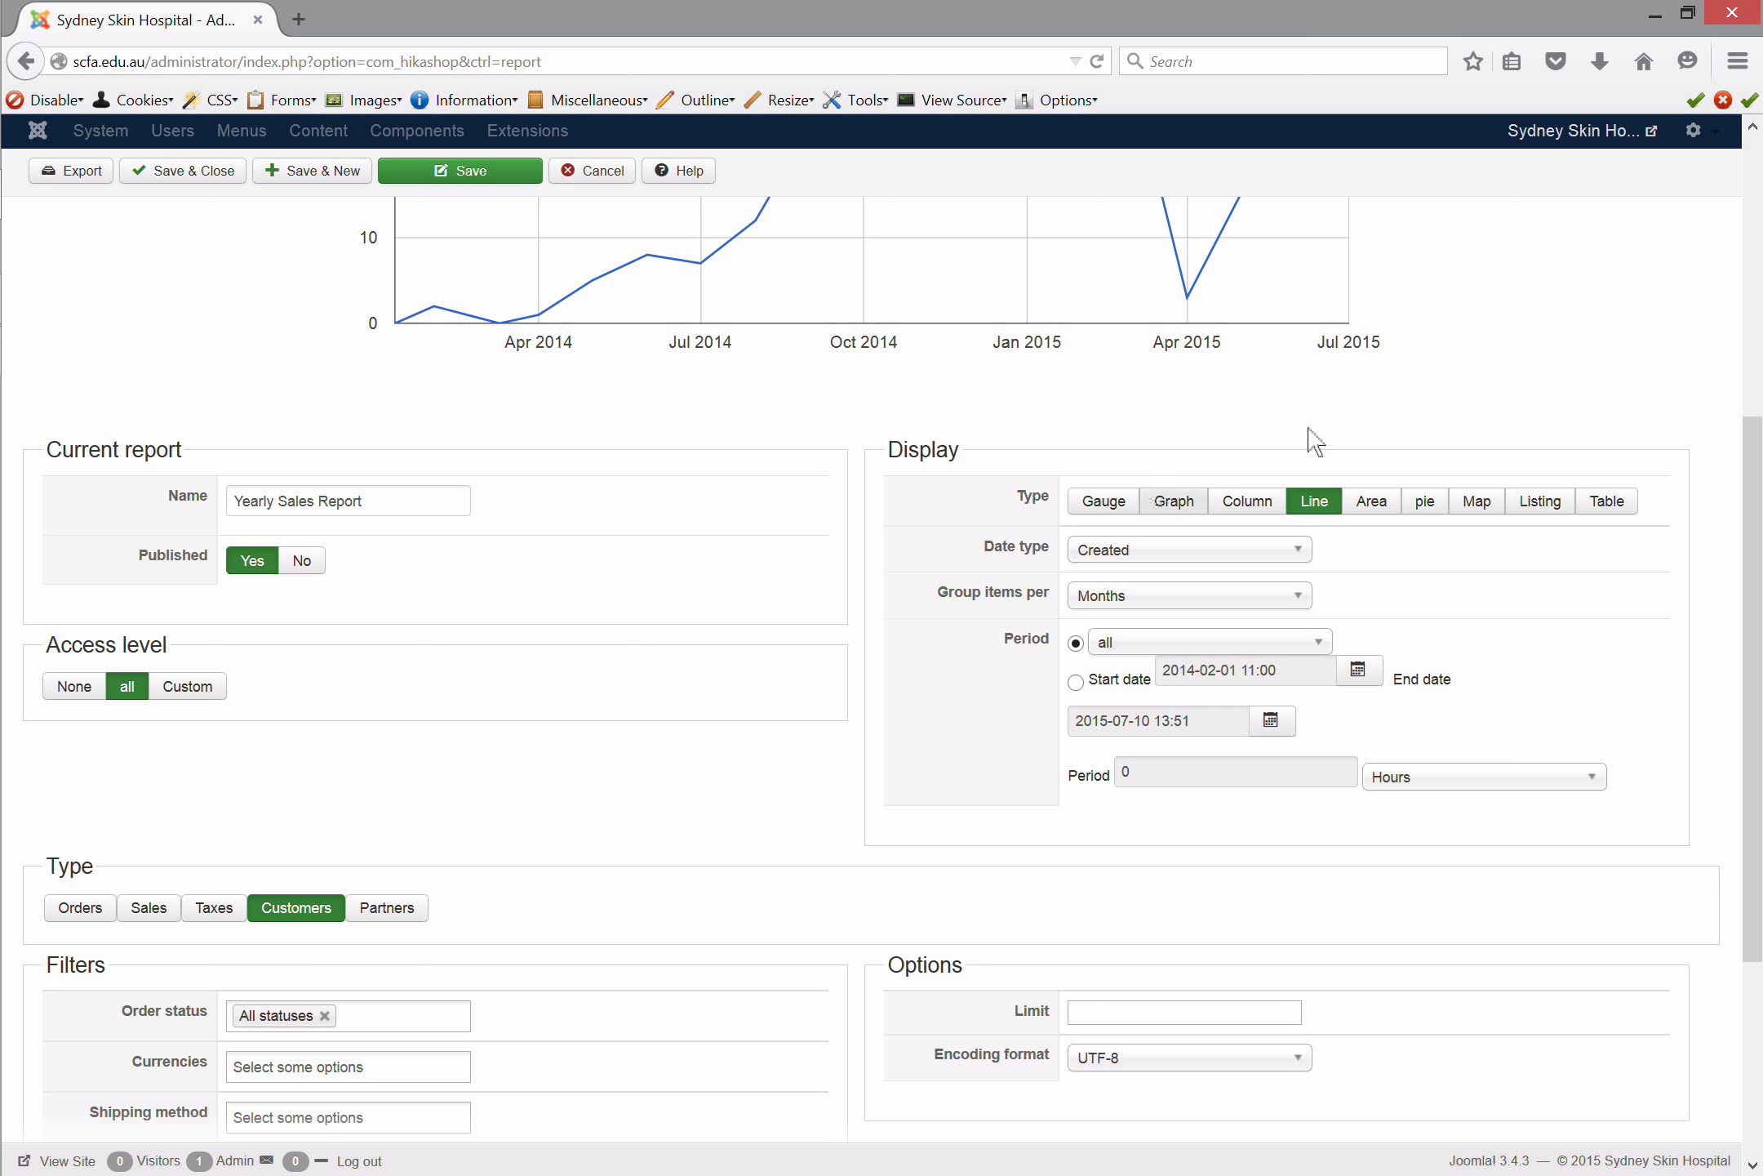
drag(1752, 470, 1739, 346)
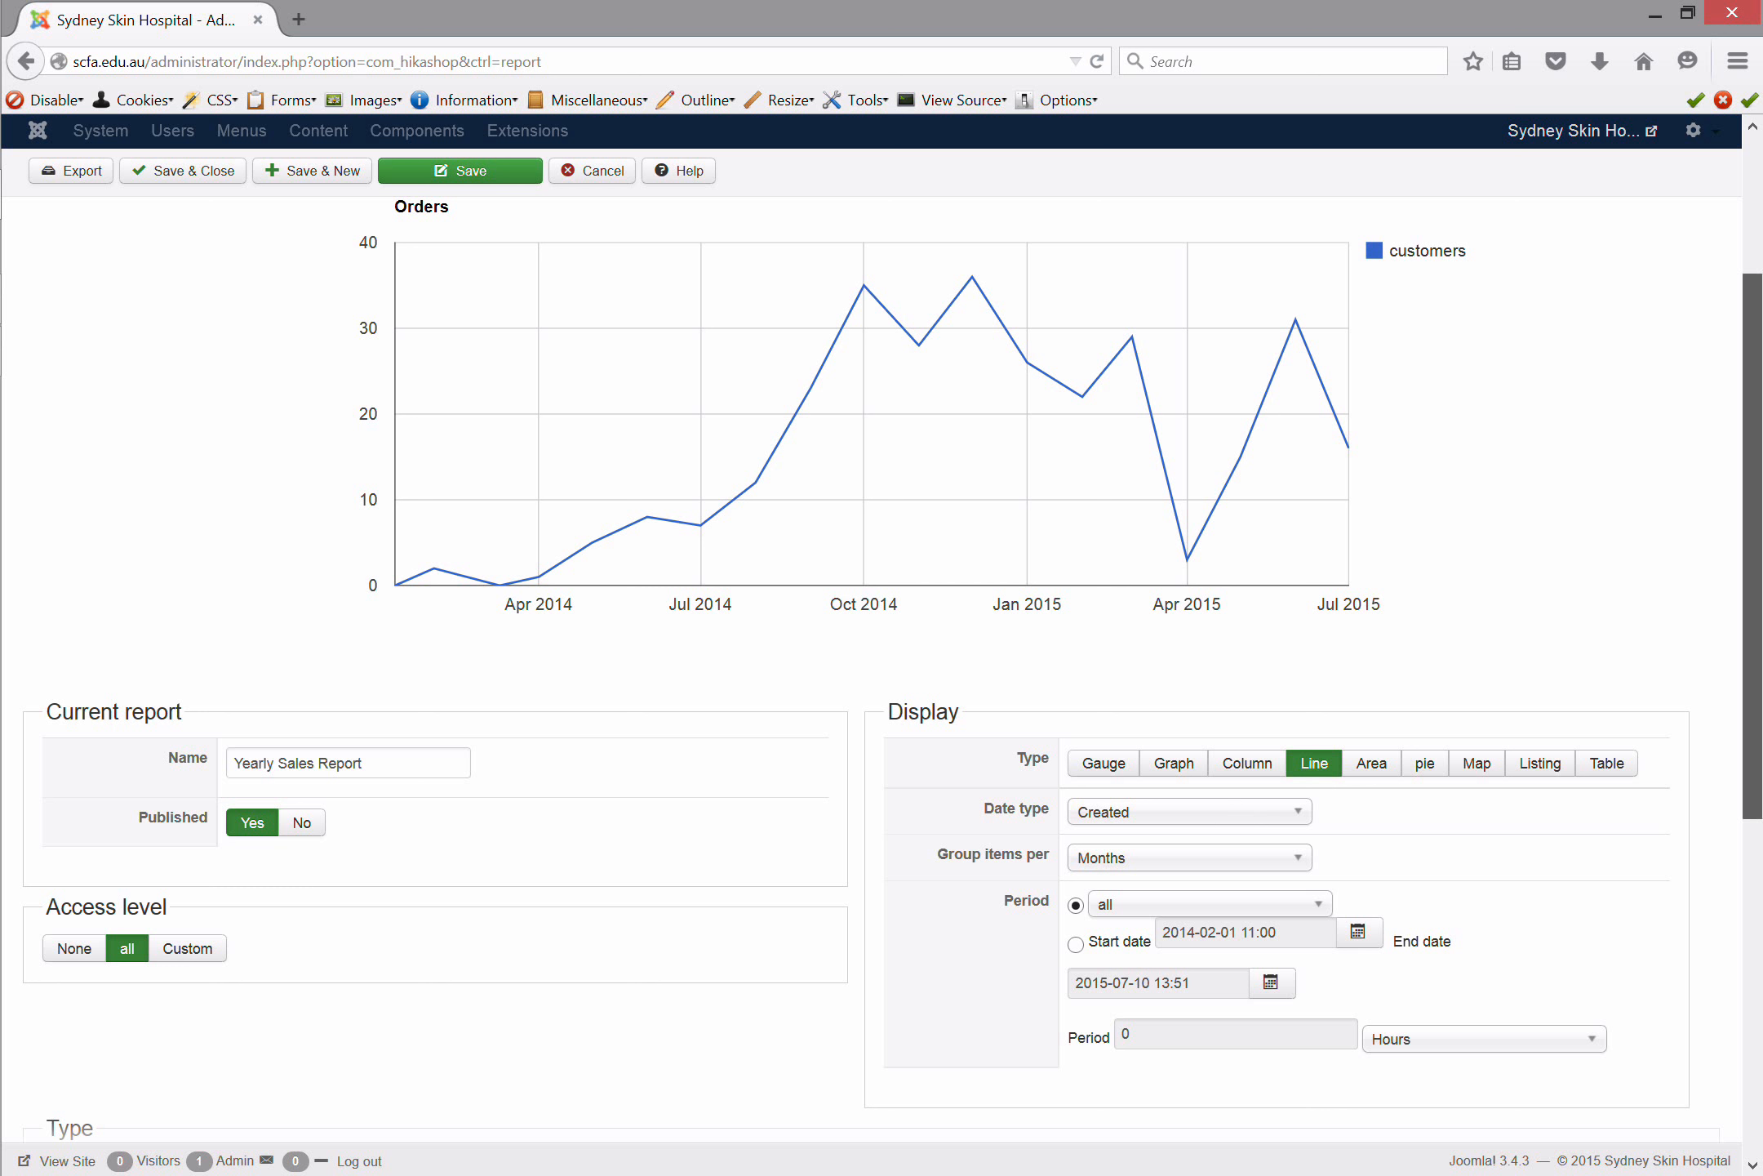
drag(1757, 670, 1759, 742)
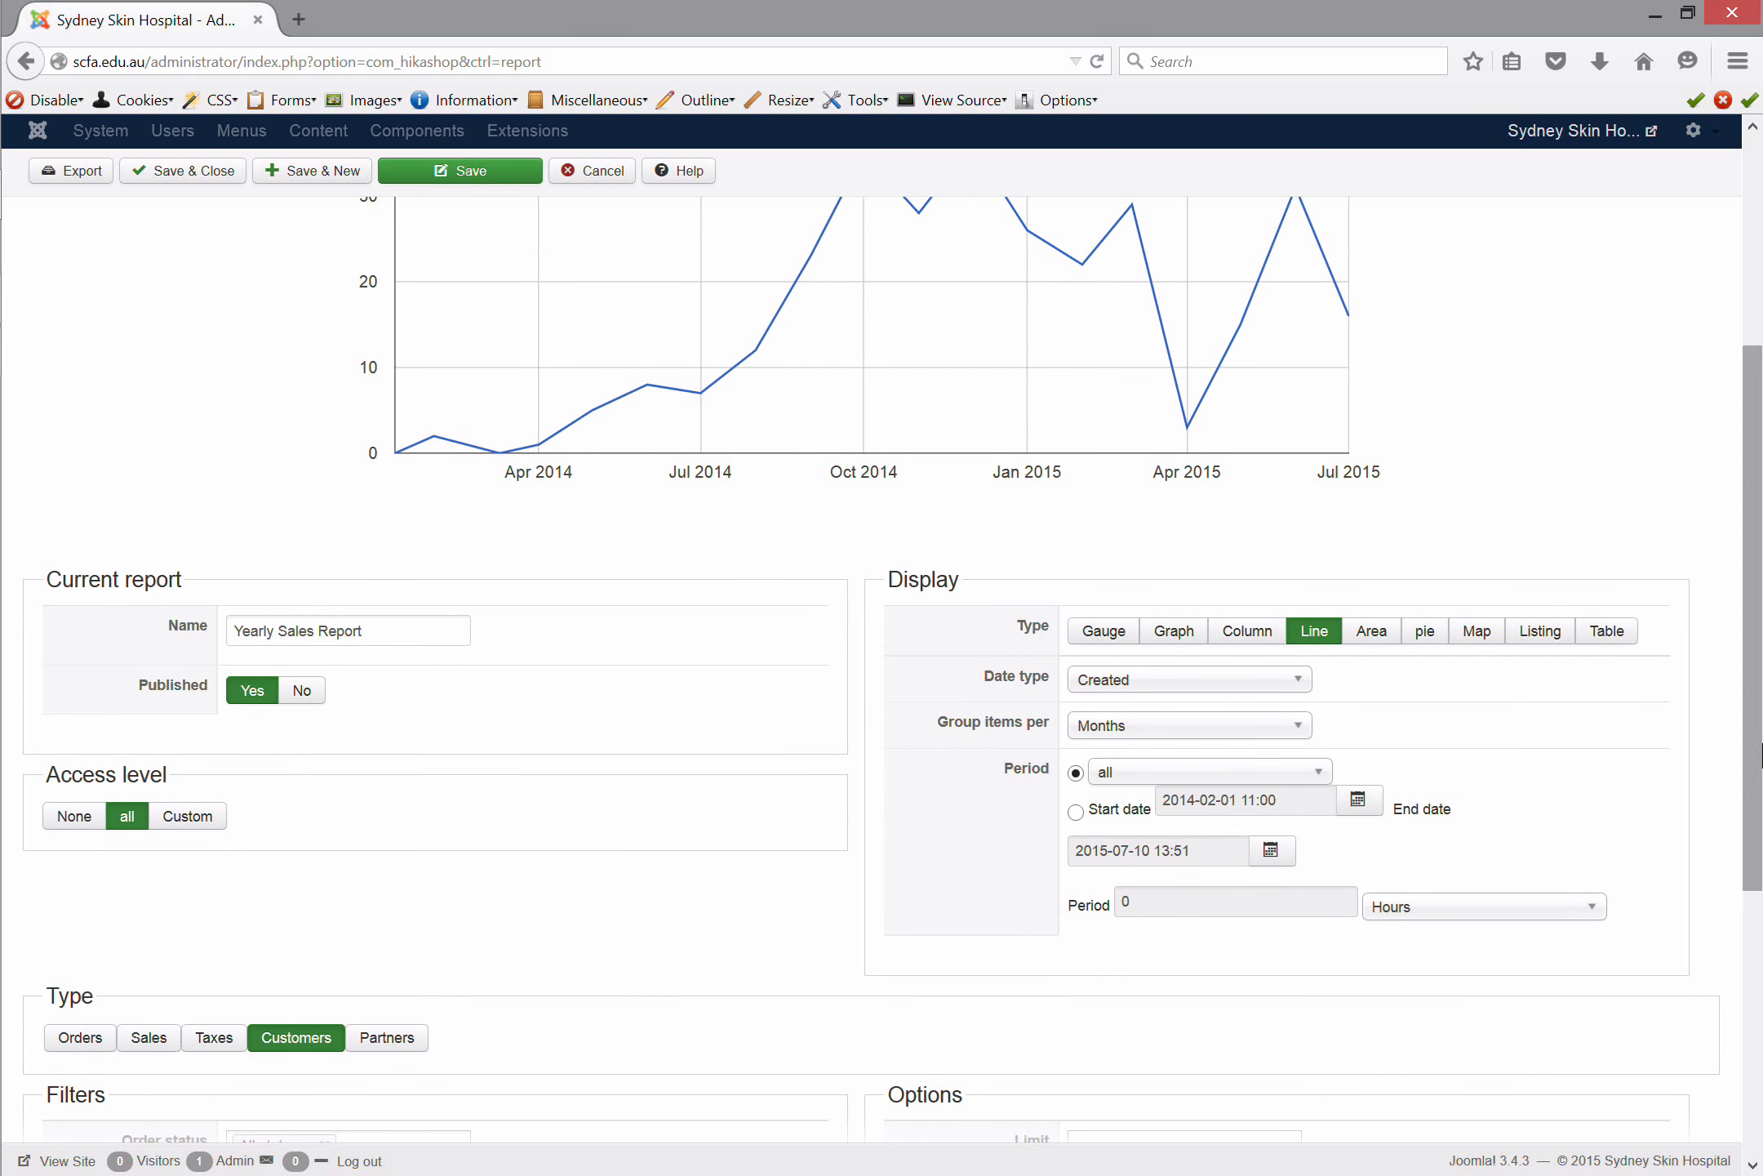
click(1116, 685)
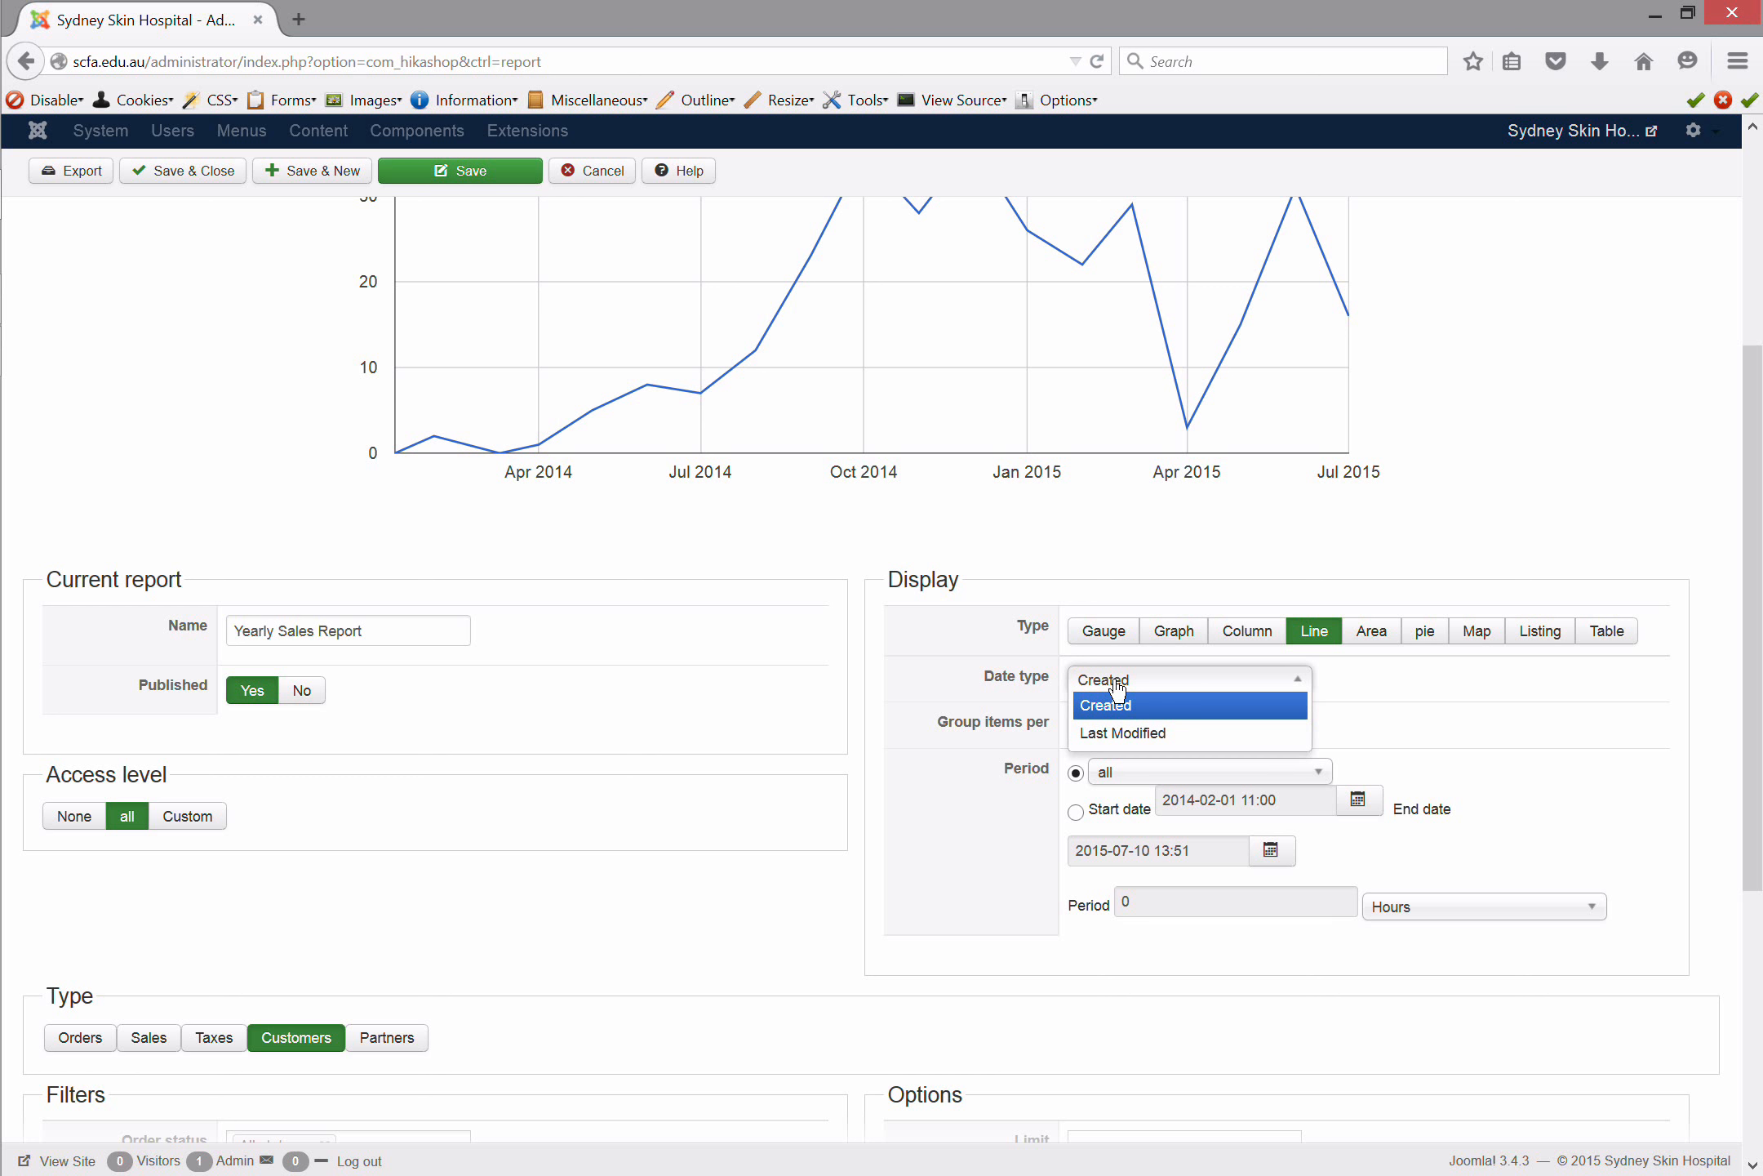
click(1033, 678)
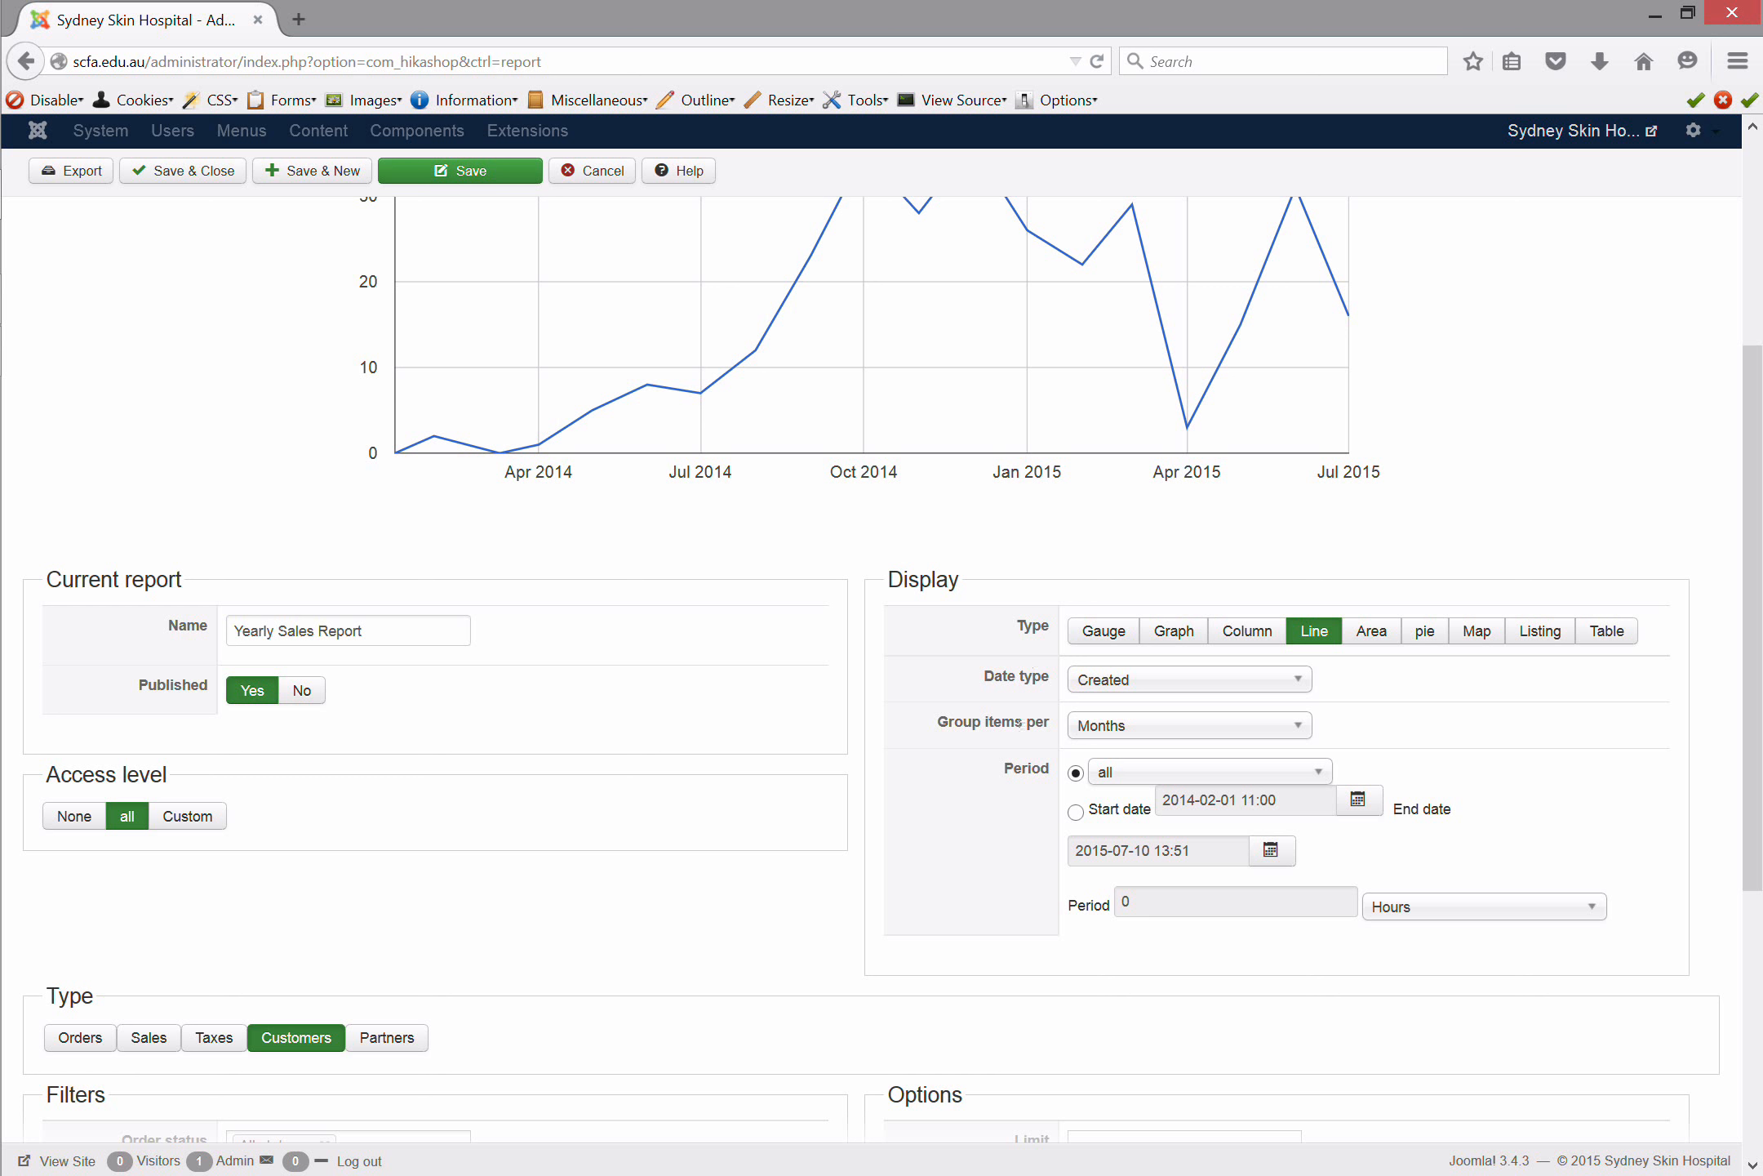
Step: Group the Yearly Sales Report's items per Weeks and save the report, keeping it open for editing
click(1133, 734)
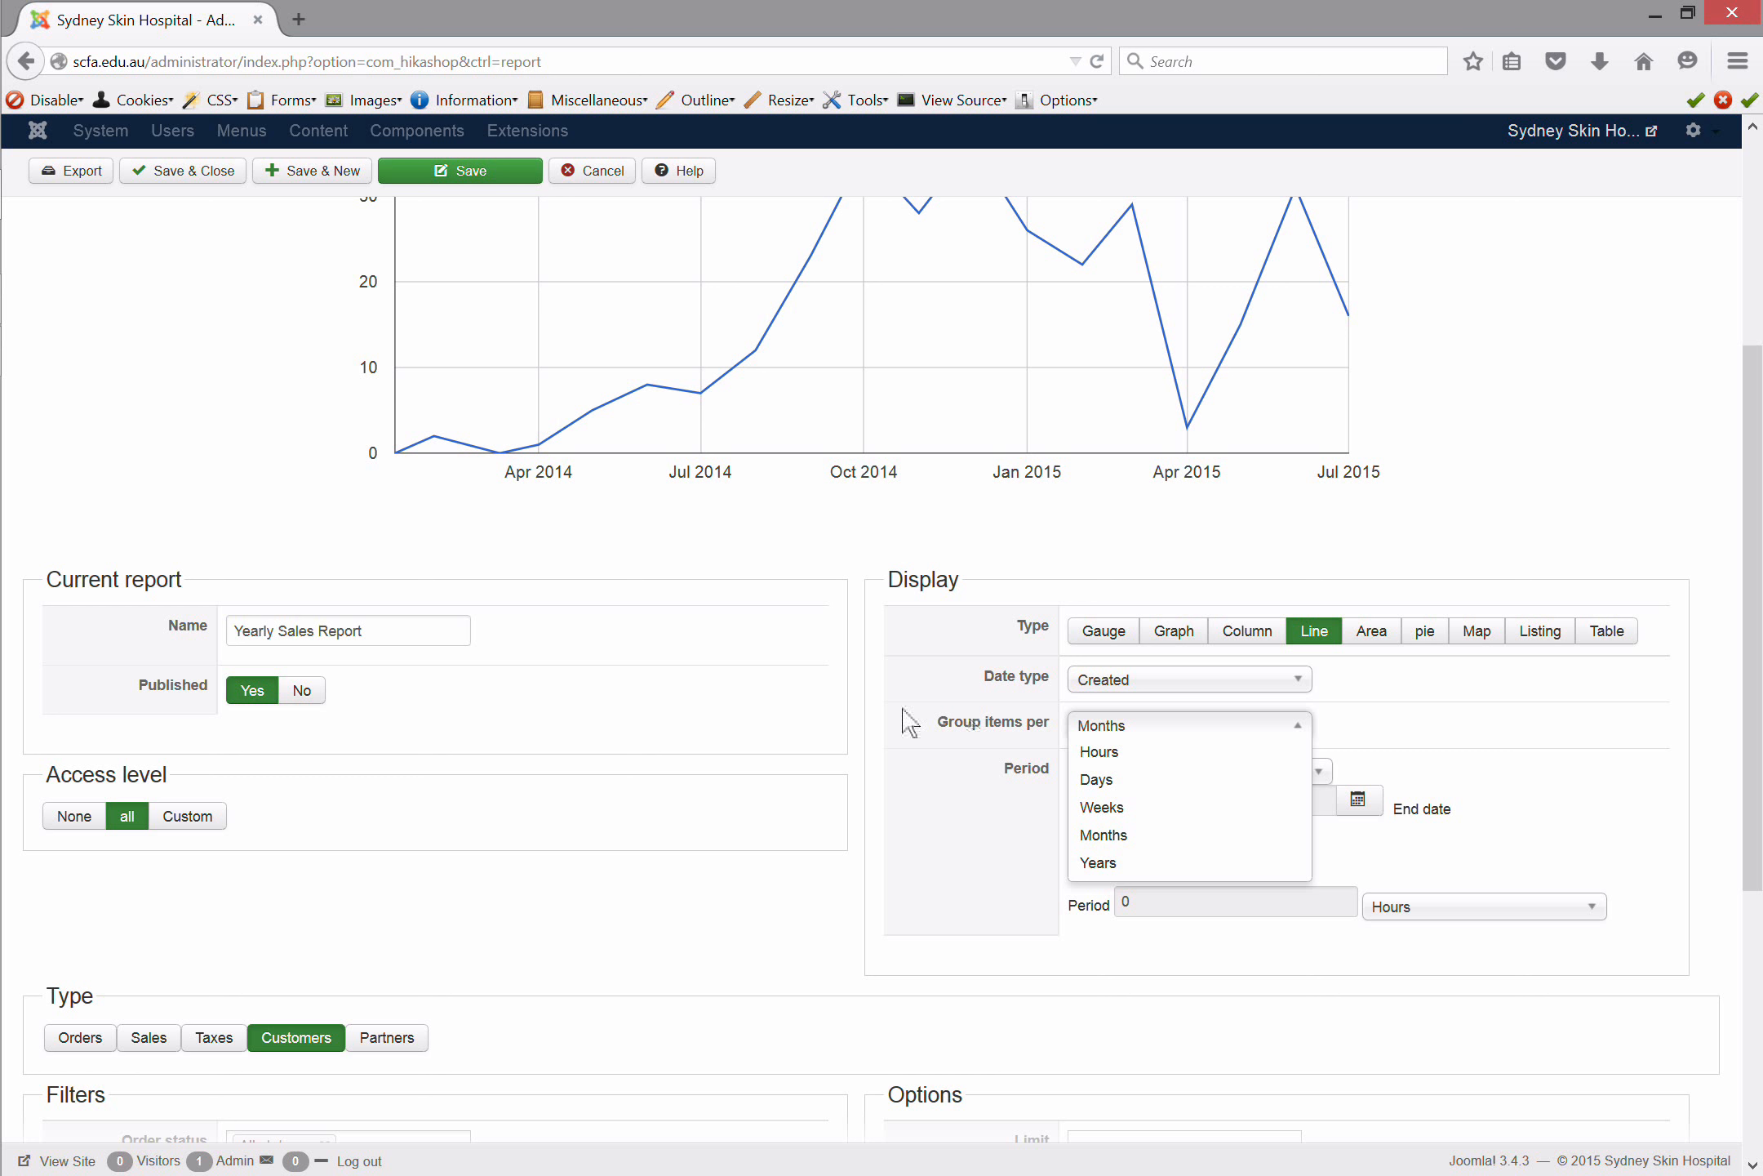
click(1116, 806)
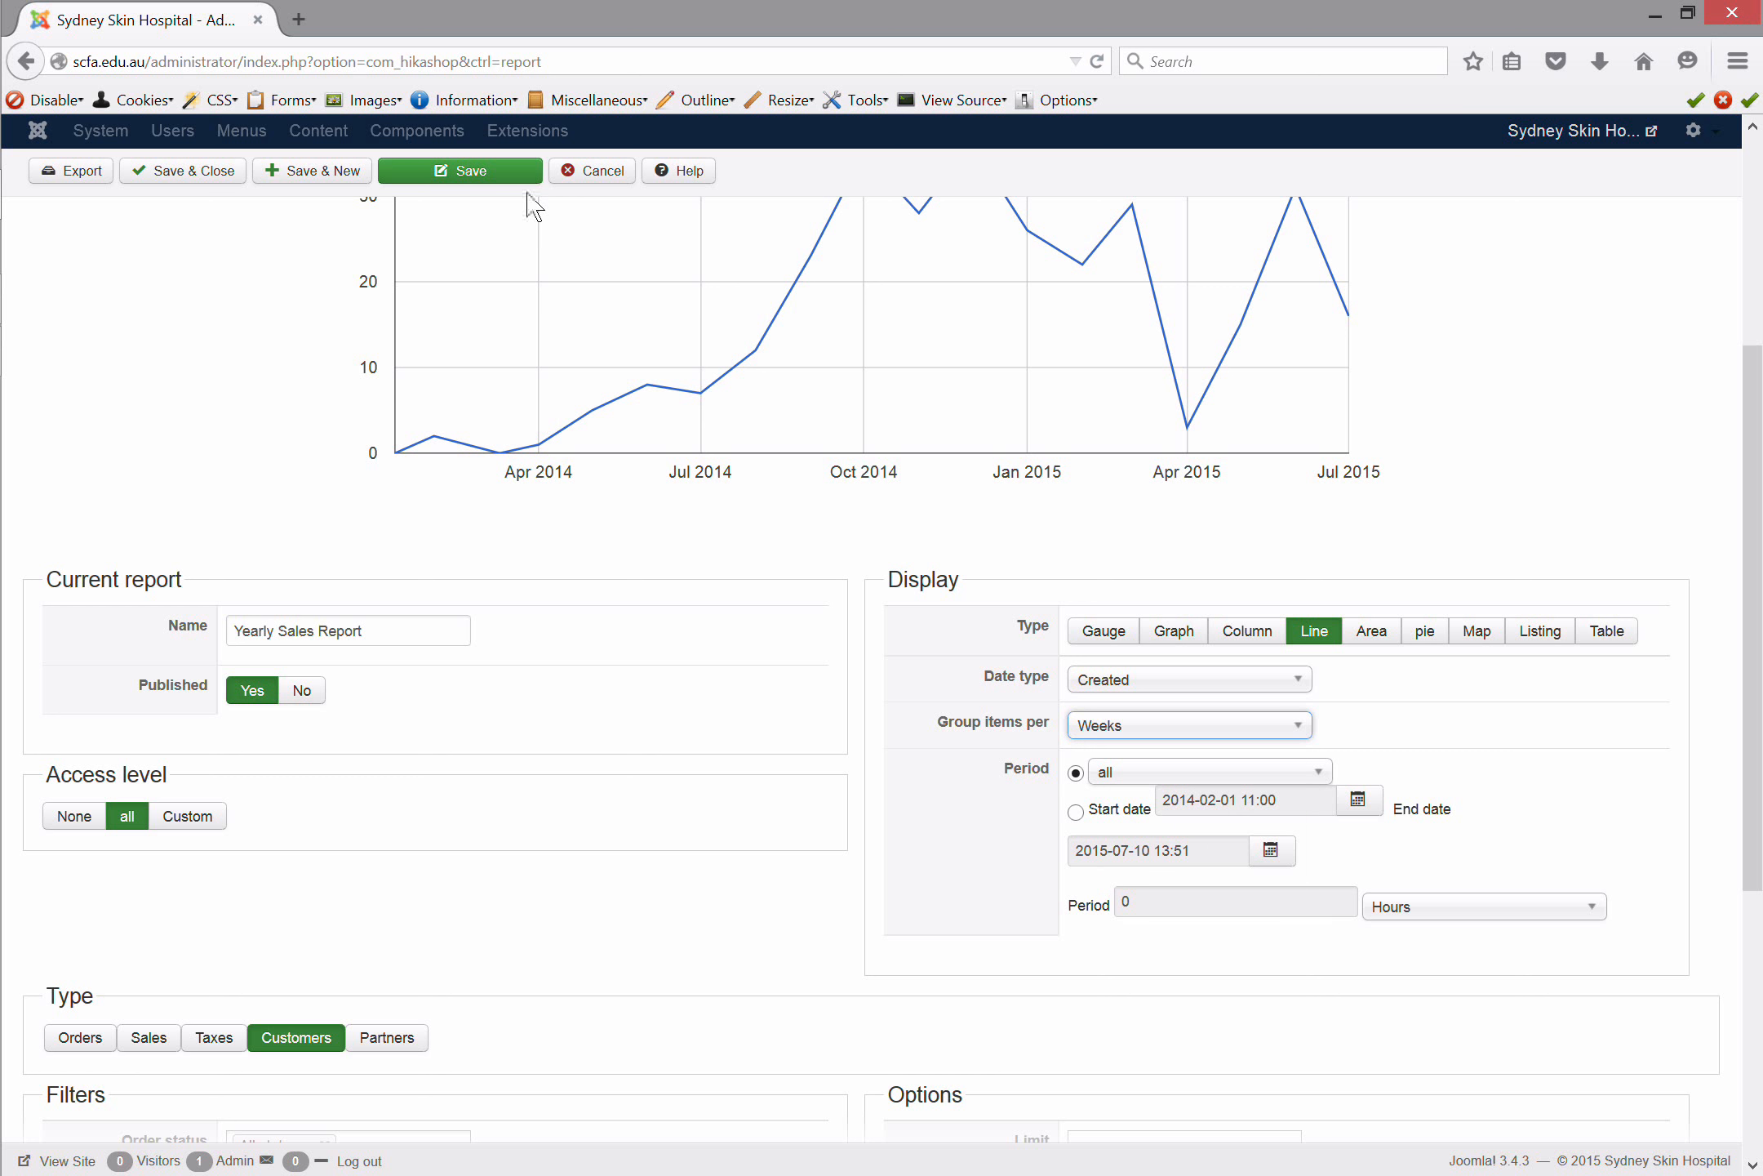
click(514, 161)
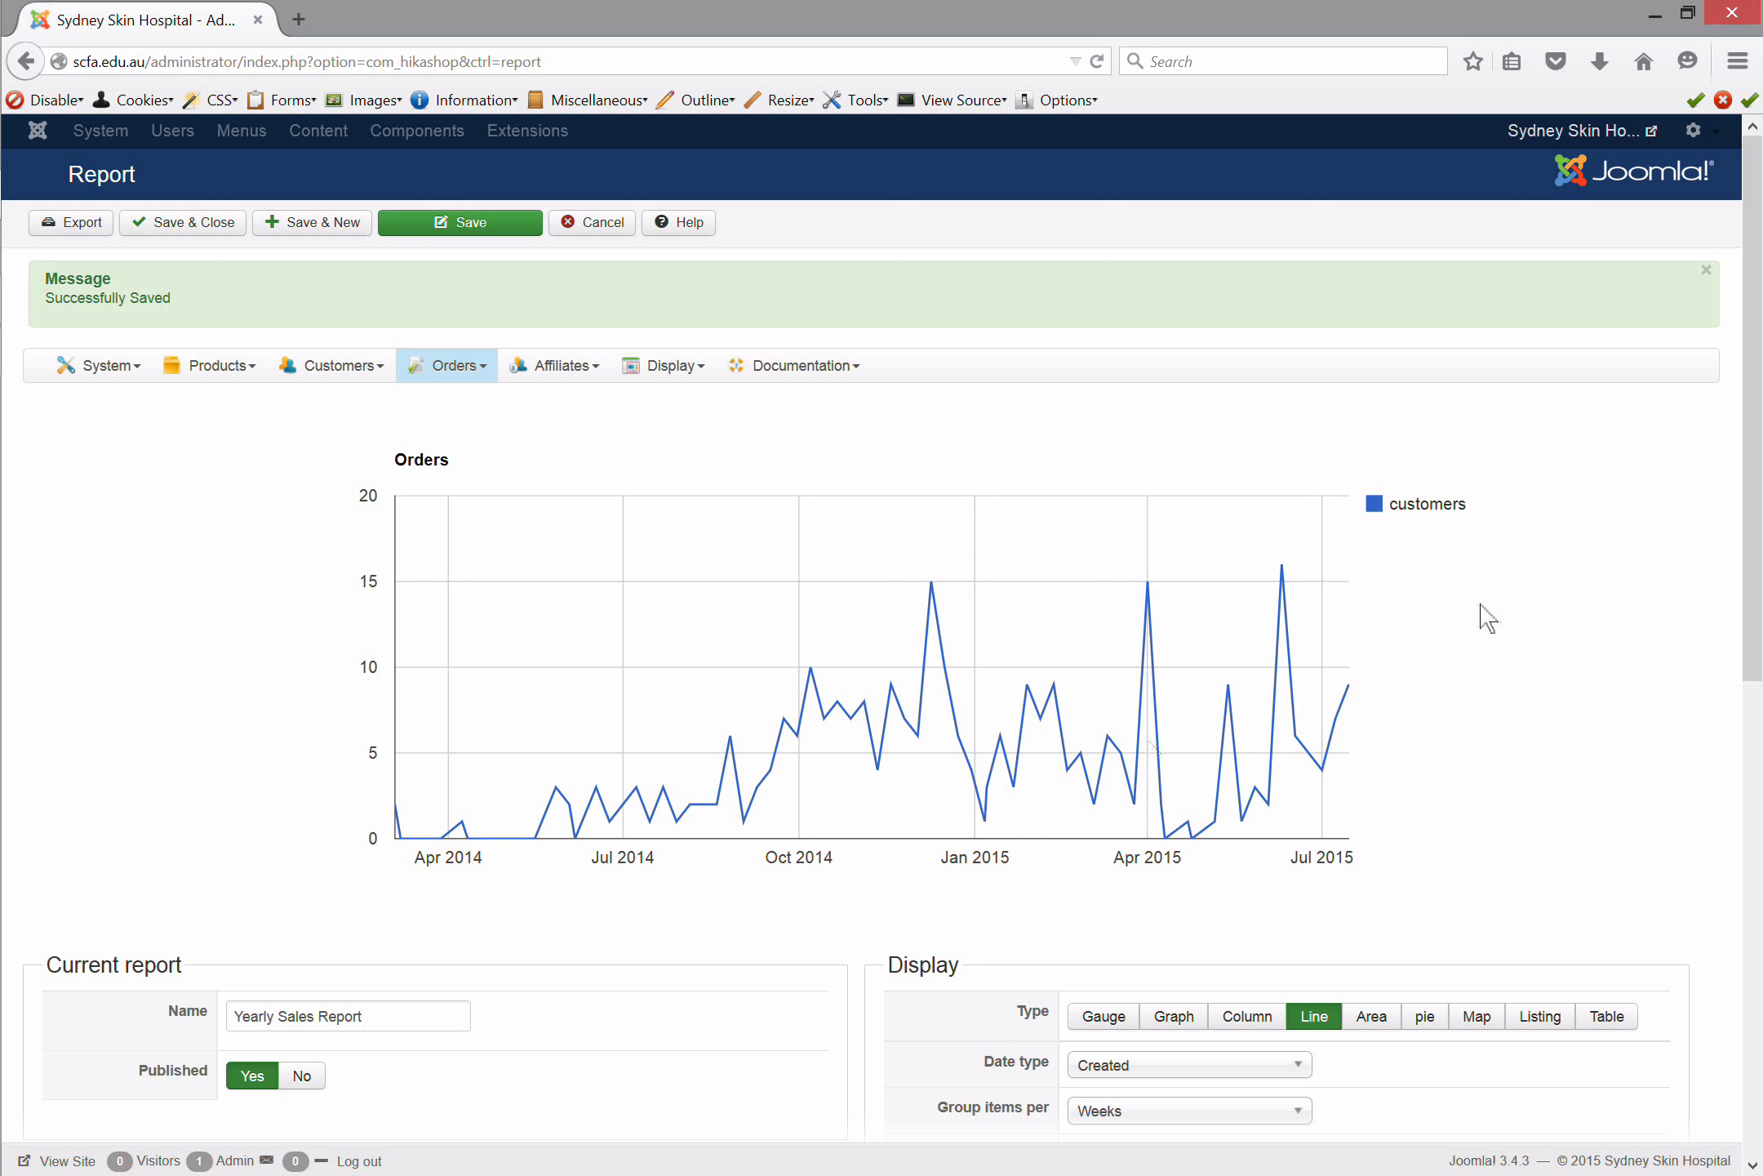
Step: Set the report's item grouping back to Months in the display settings
drag(1751, 510, 1747, 816)
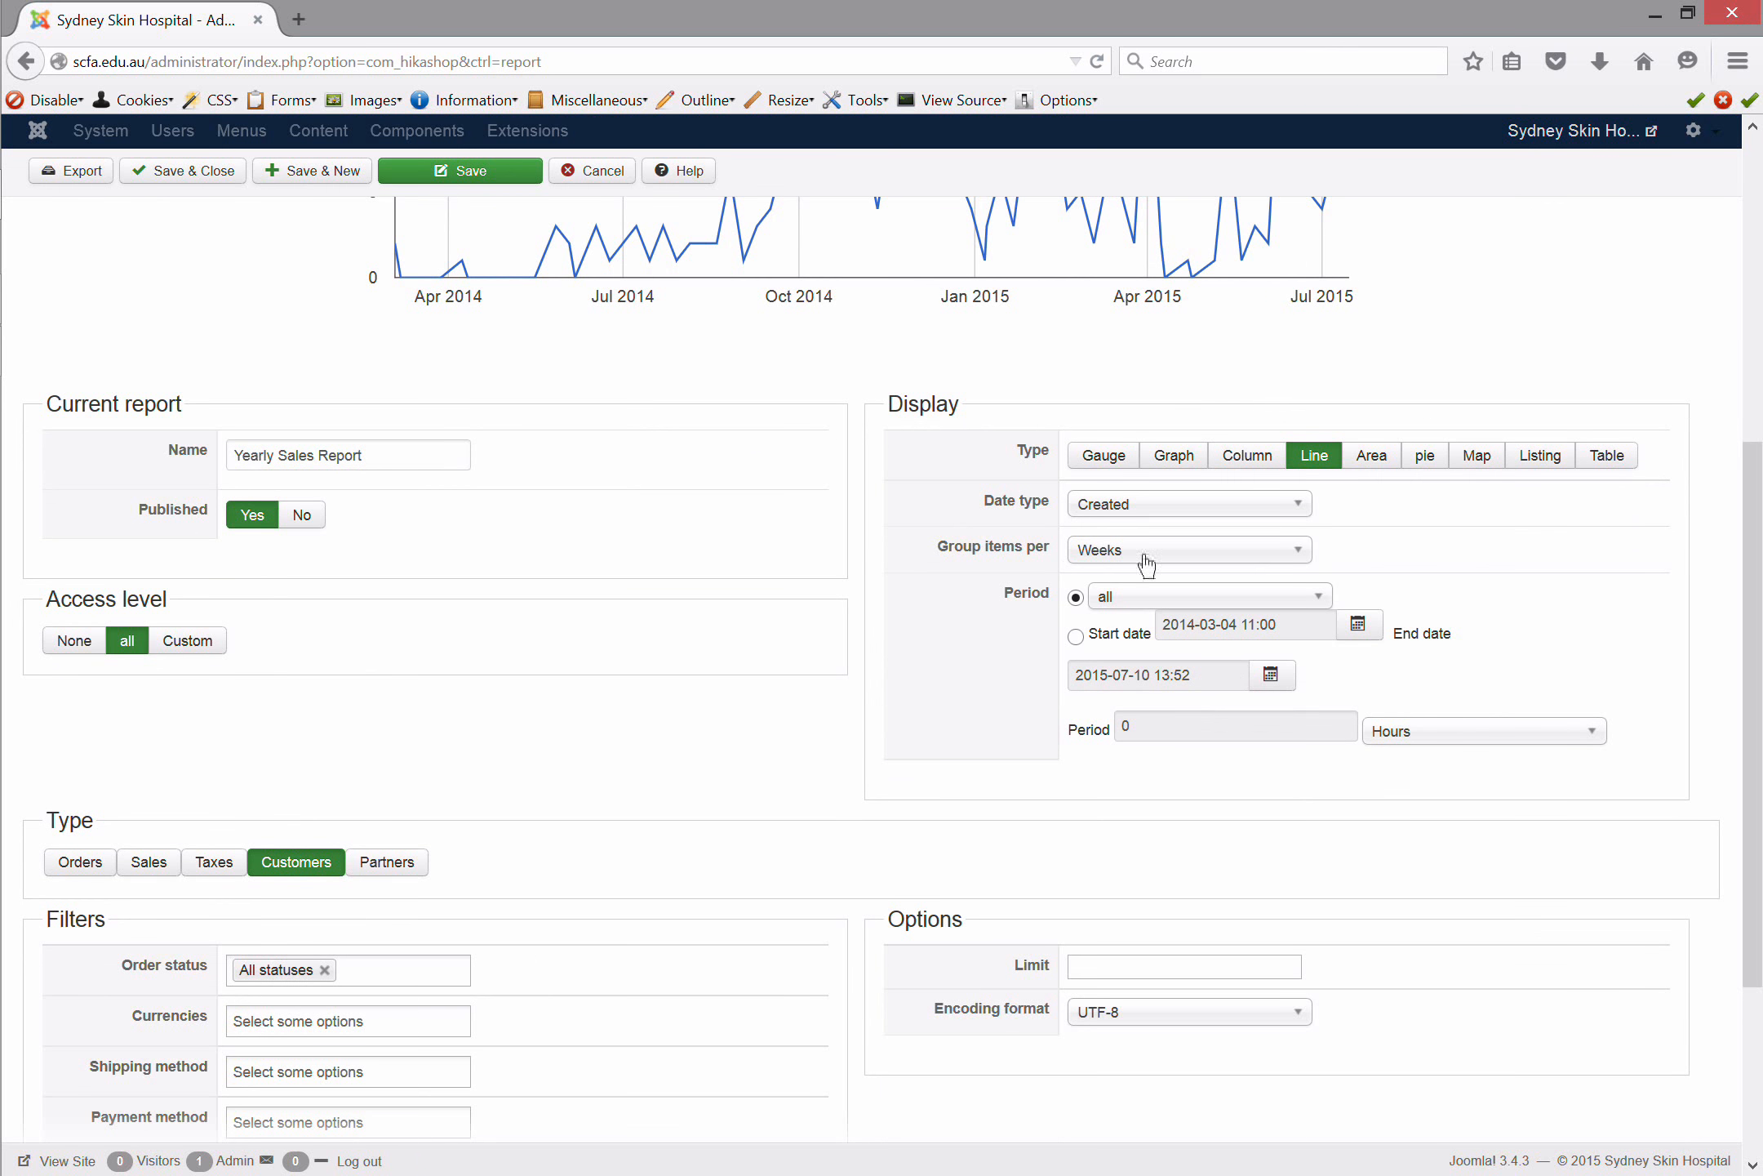
click(1112, 559)
click(1128, 662)
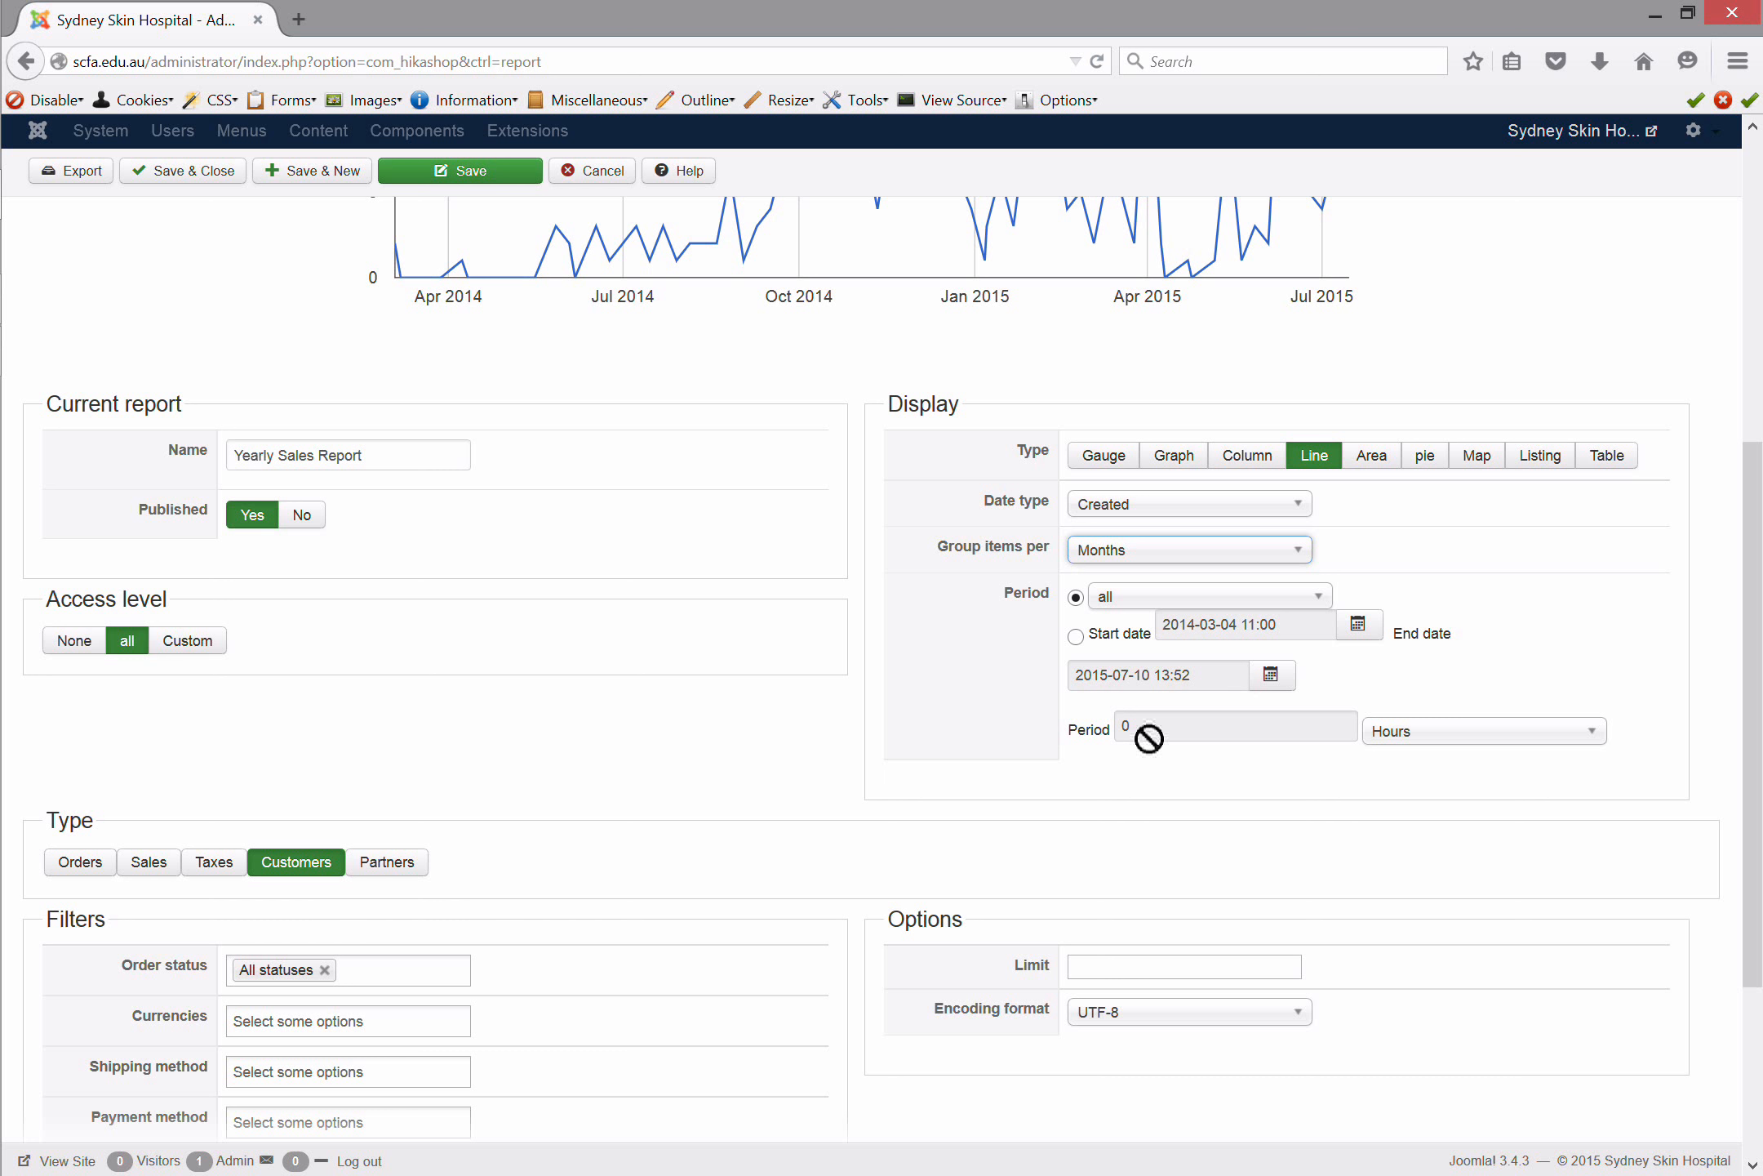
Step: Examine the time units offered for the report's Period and the Limit option, and review the orders chart
click(1569, 732)
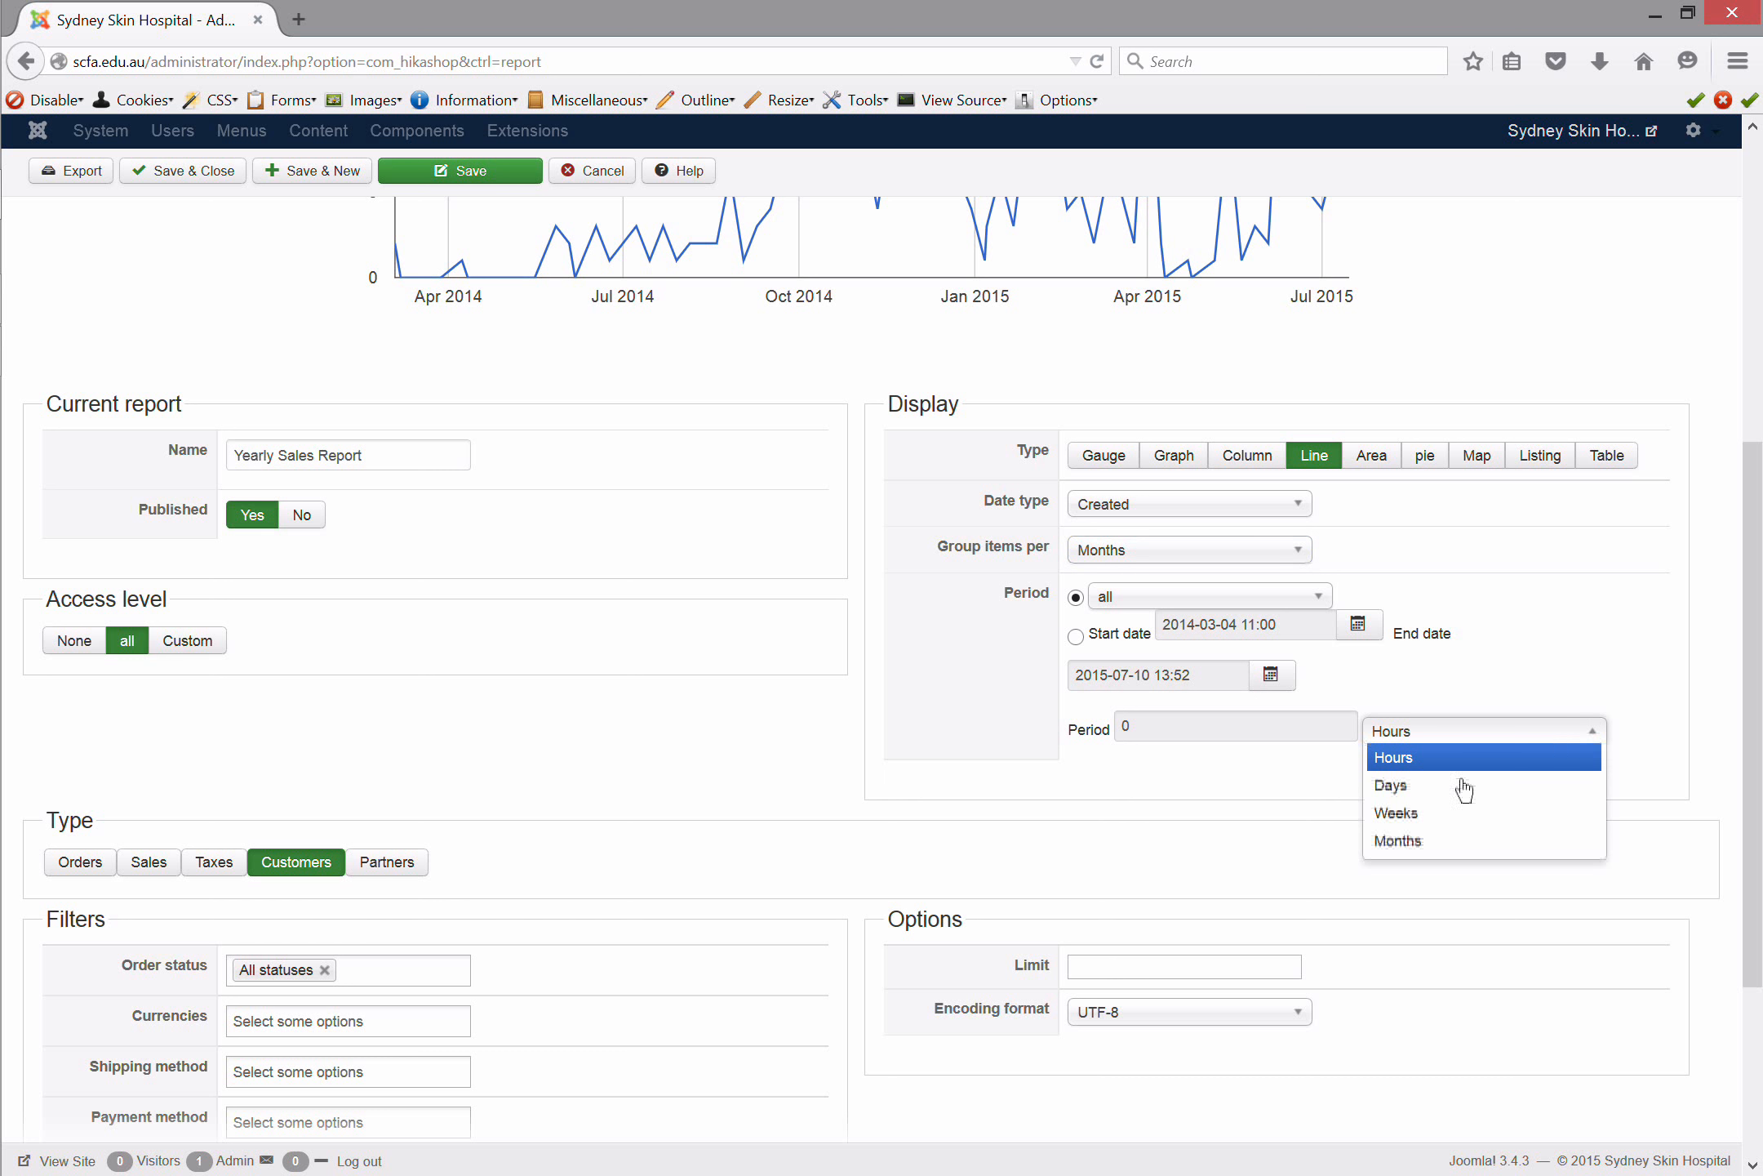
click(1558, 694)
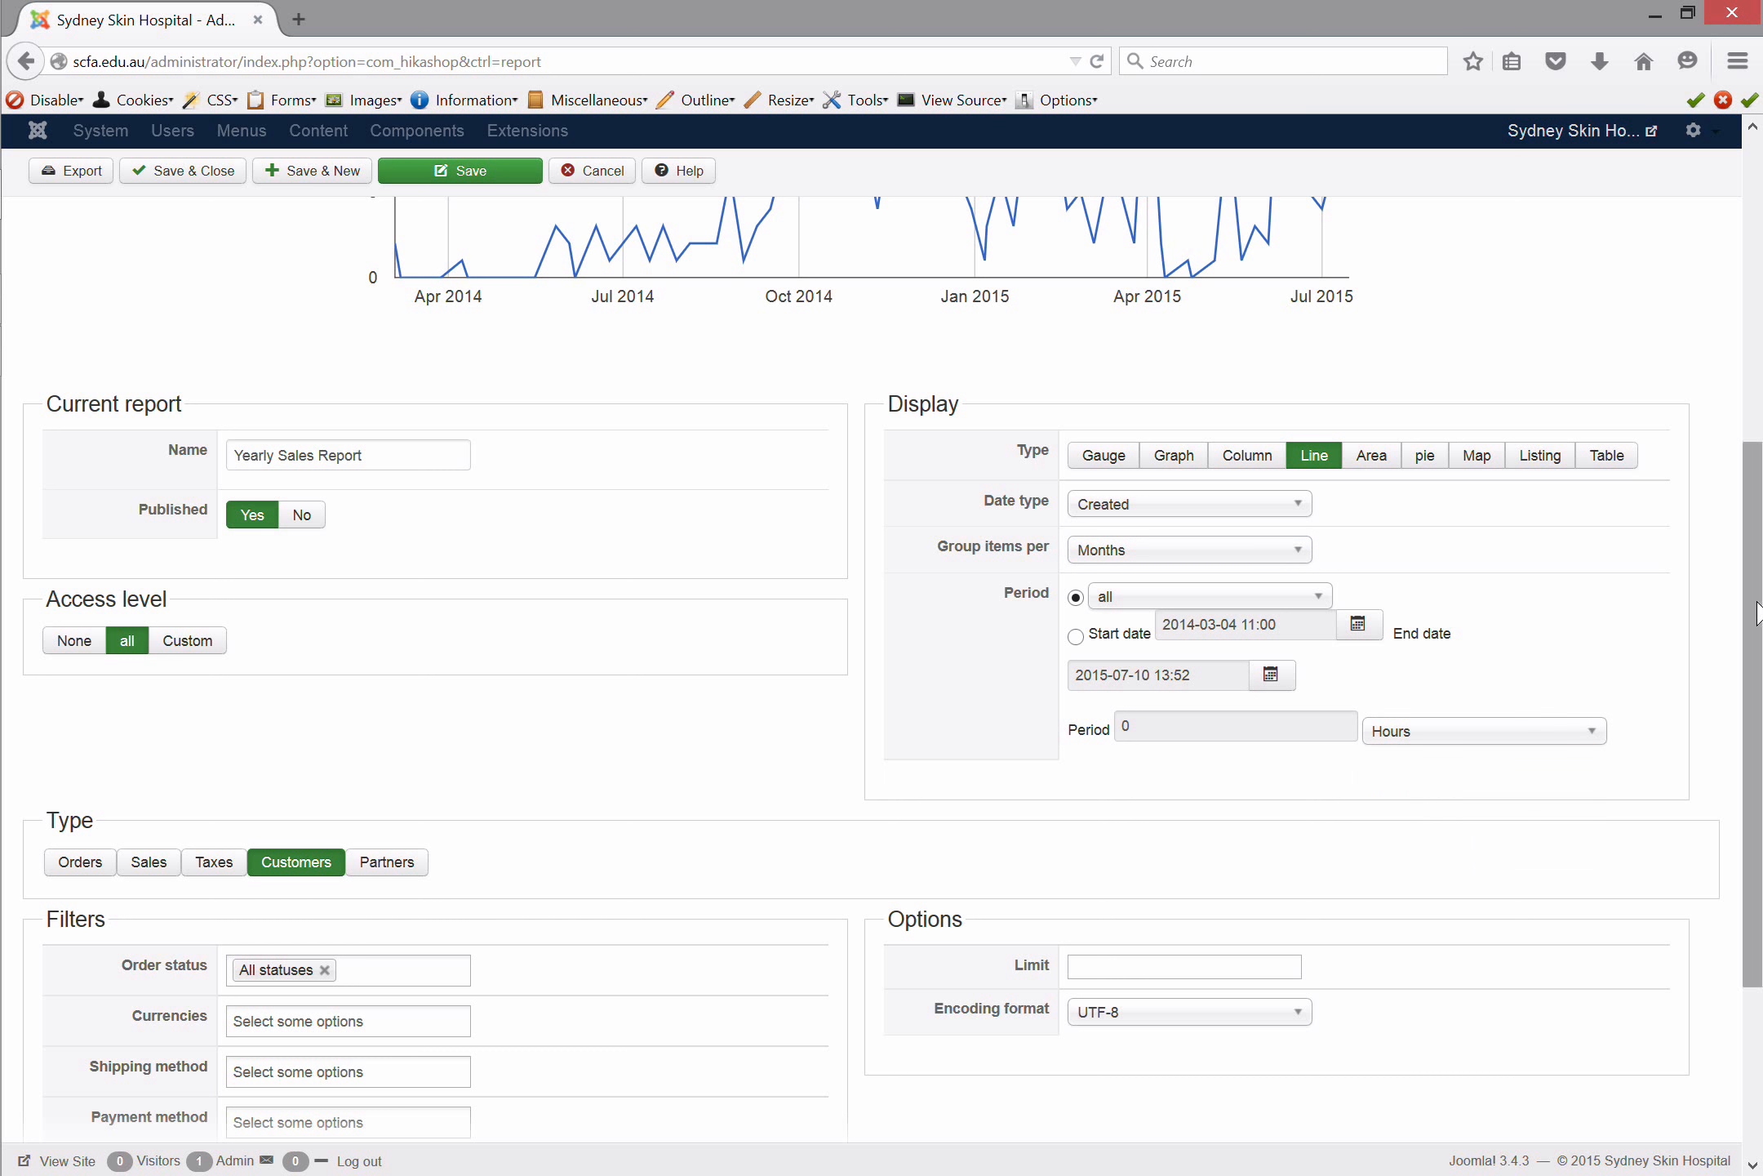
drag(1758, 612, 1748, 719)
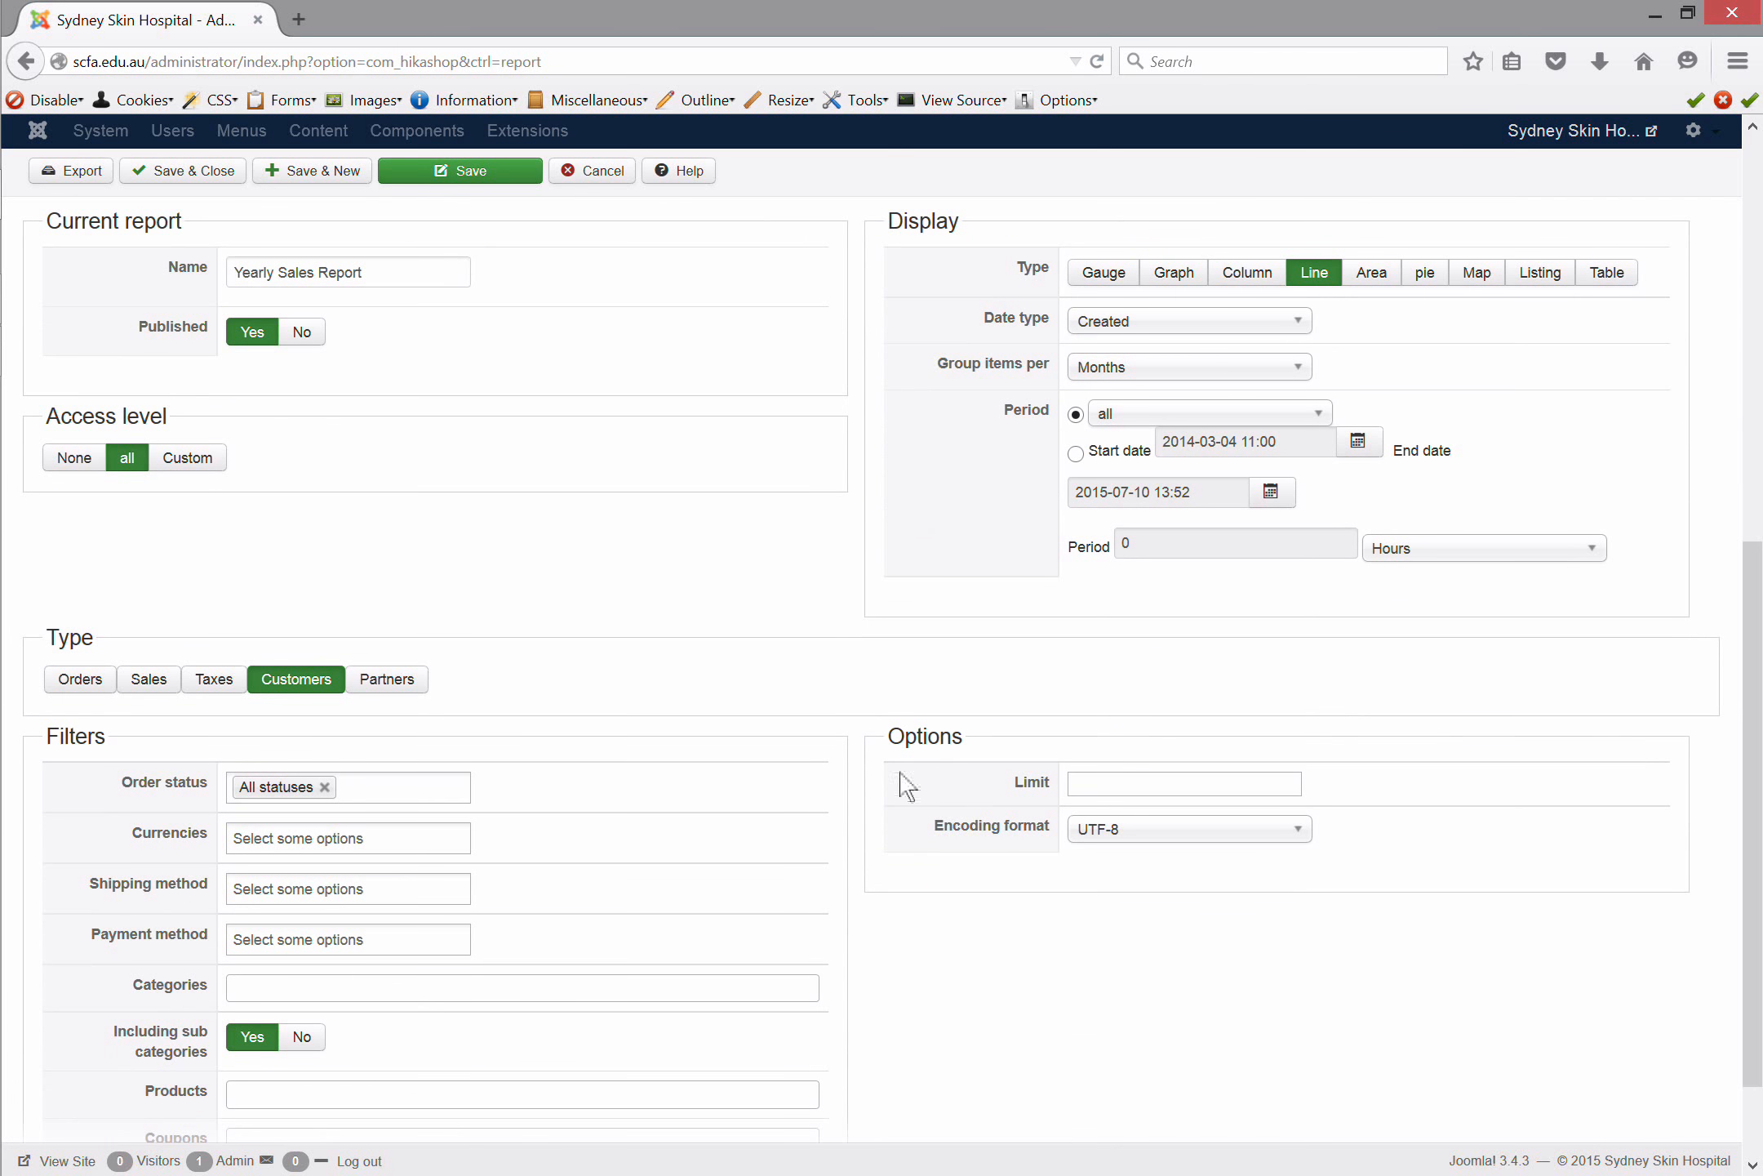
click(1102, 786)
drag(1755, 791, 1747, 429)
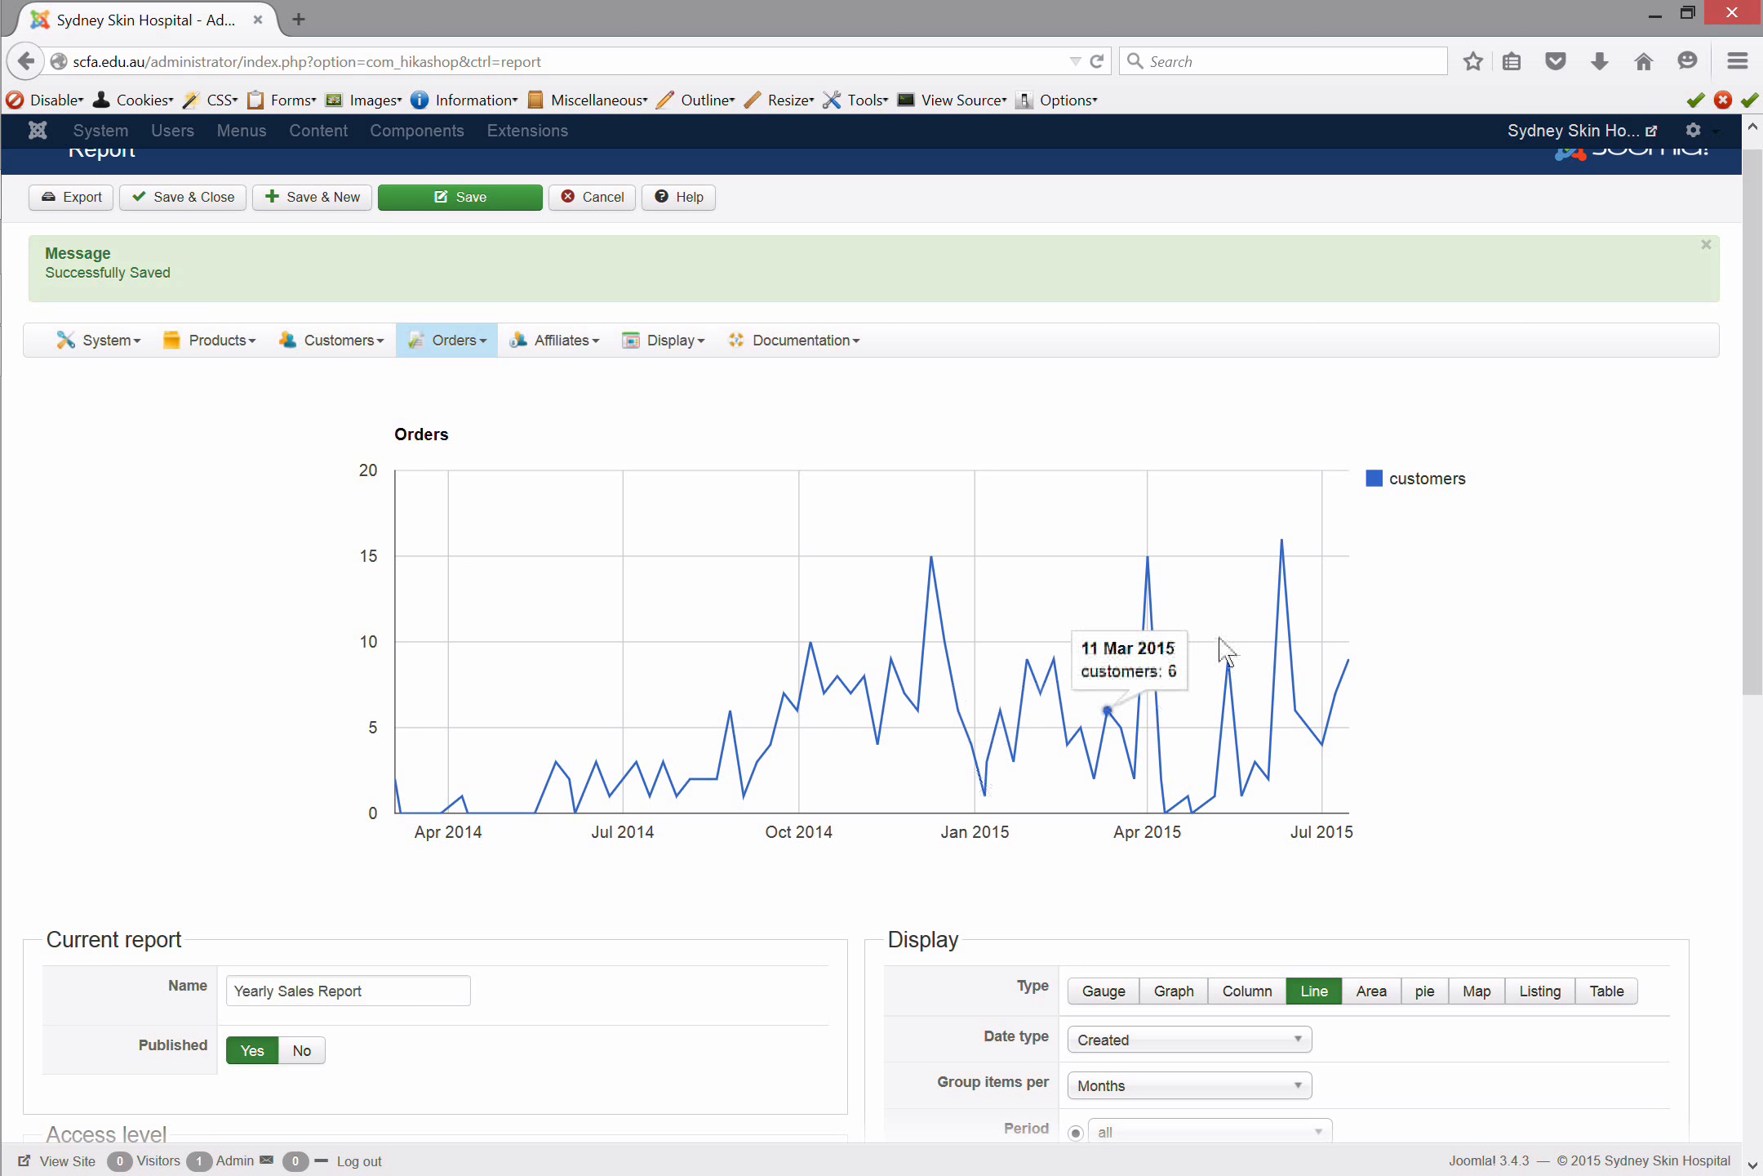
drag(1756, 499, 1756, 673)
scroll(1539, 477, up, 5)
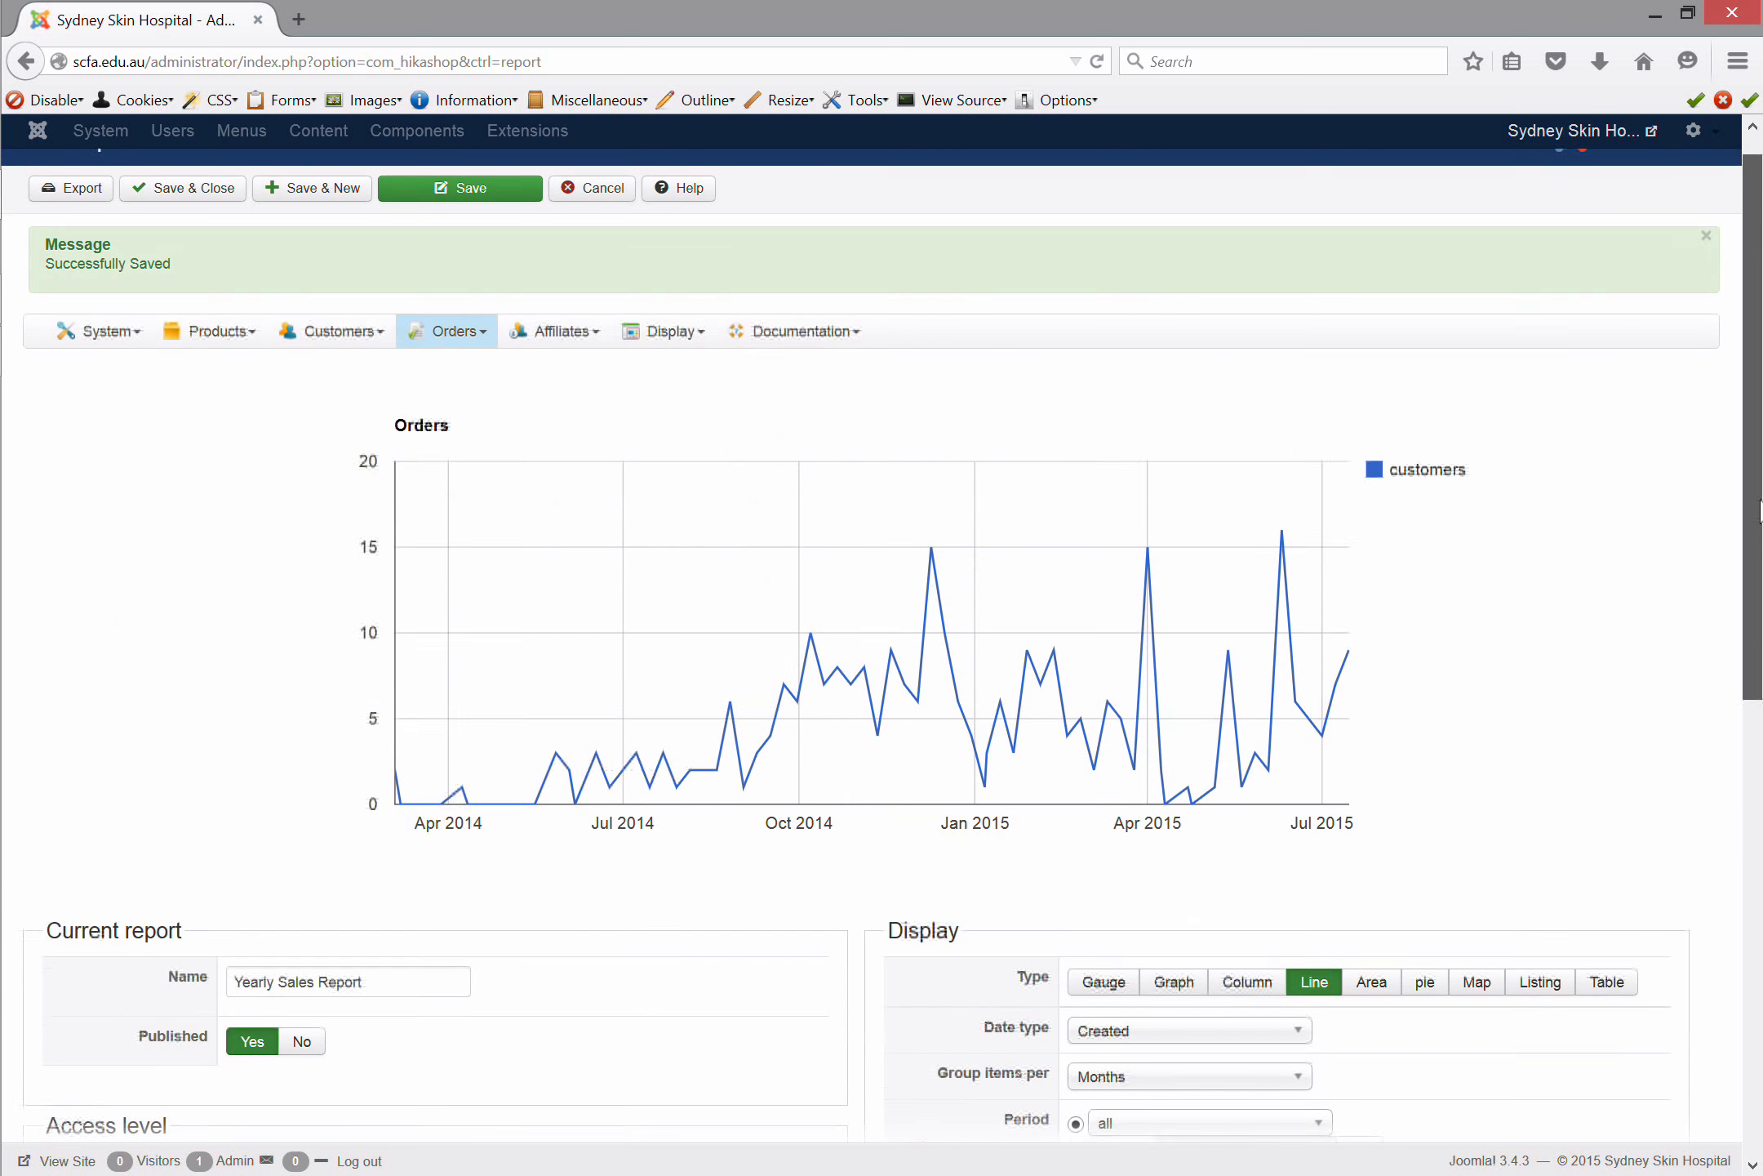